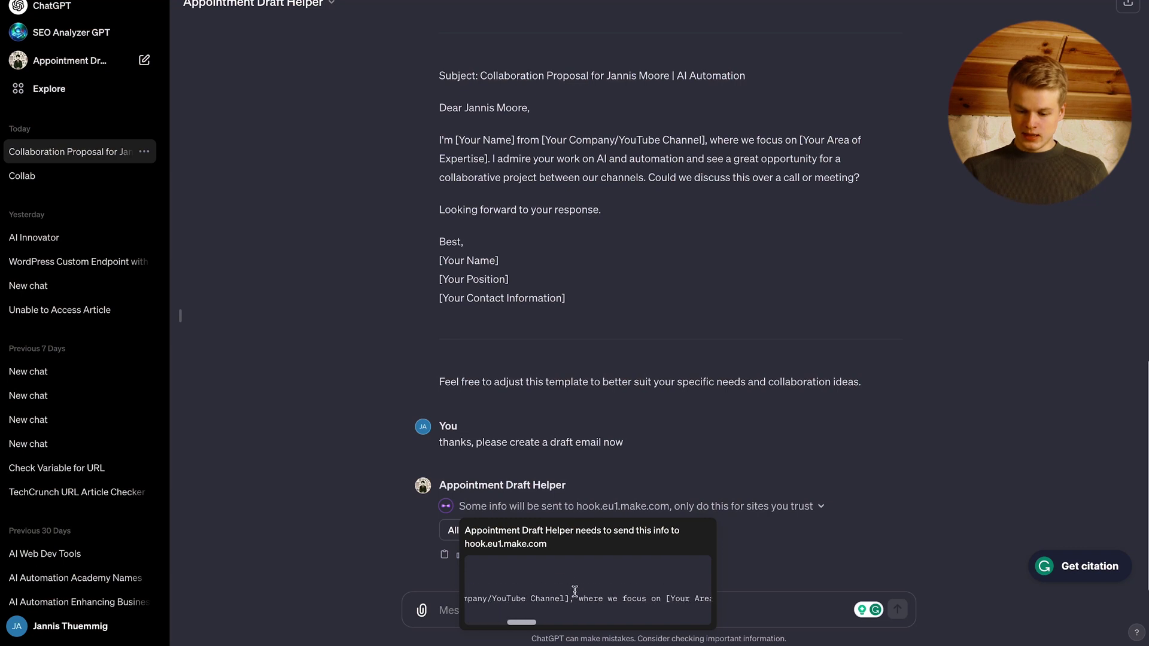
- Scroll across the My GPTs page listing SEO Analyzer GPT and OpenAI's GPTs
scroll(575, 596, "right", 10)
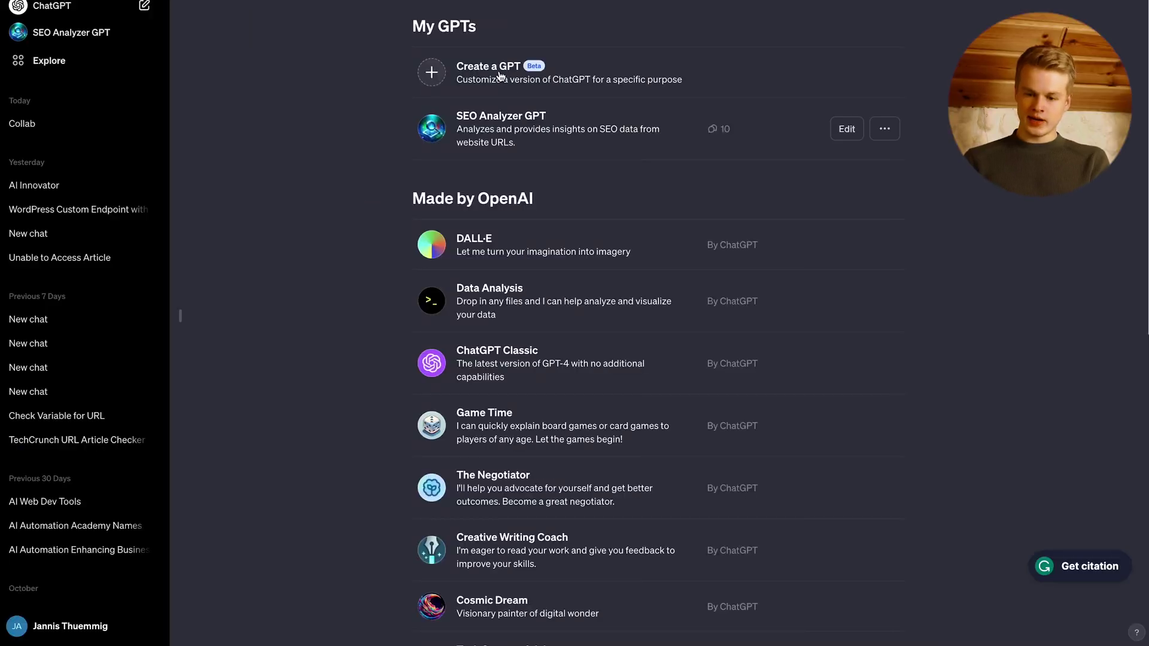
- Start a new GPT from My GPTs and bring up its empty Configure form
left_click(500, 75)
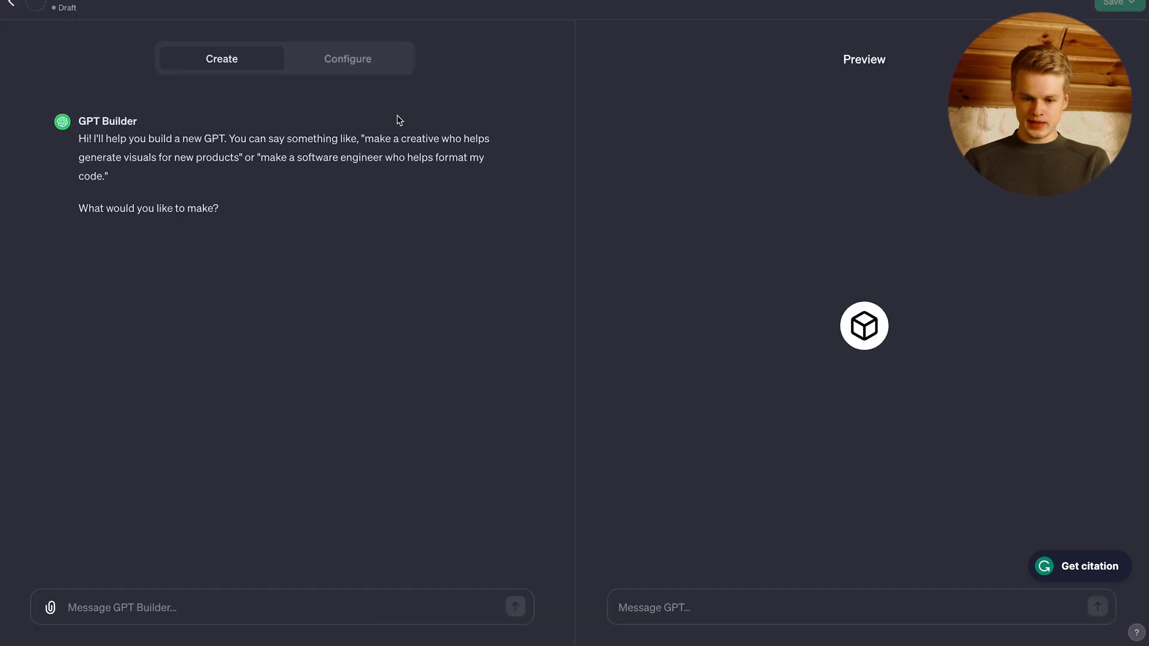
left_click_drag(249, 232, 66, 97)
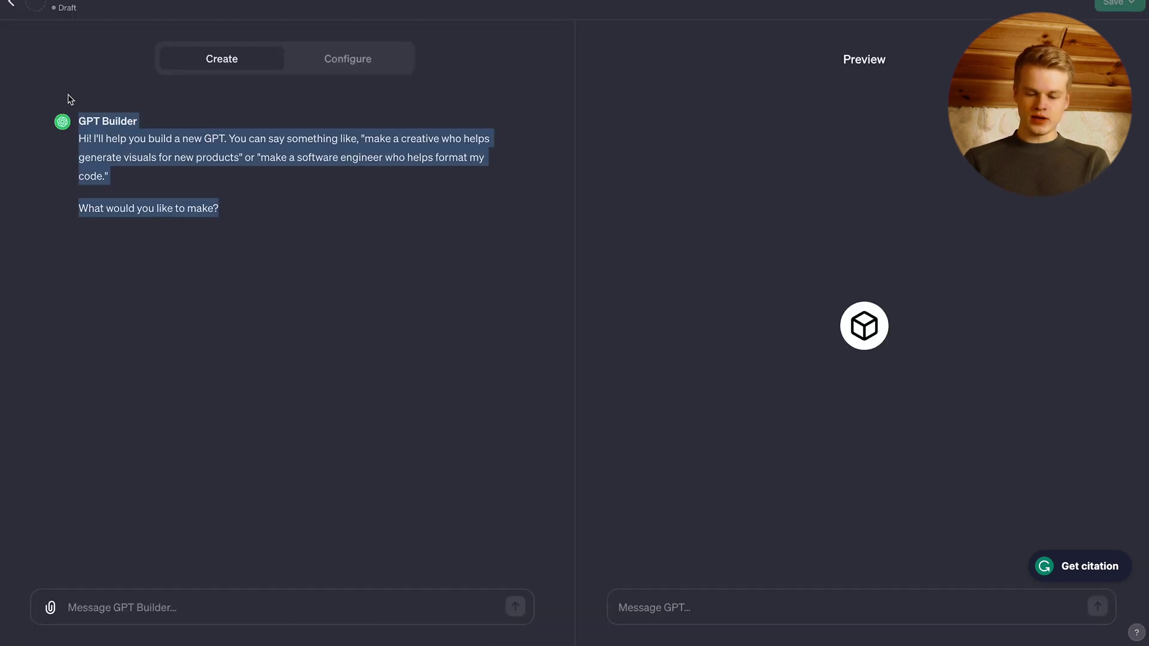
left_click(104, 91)
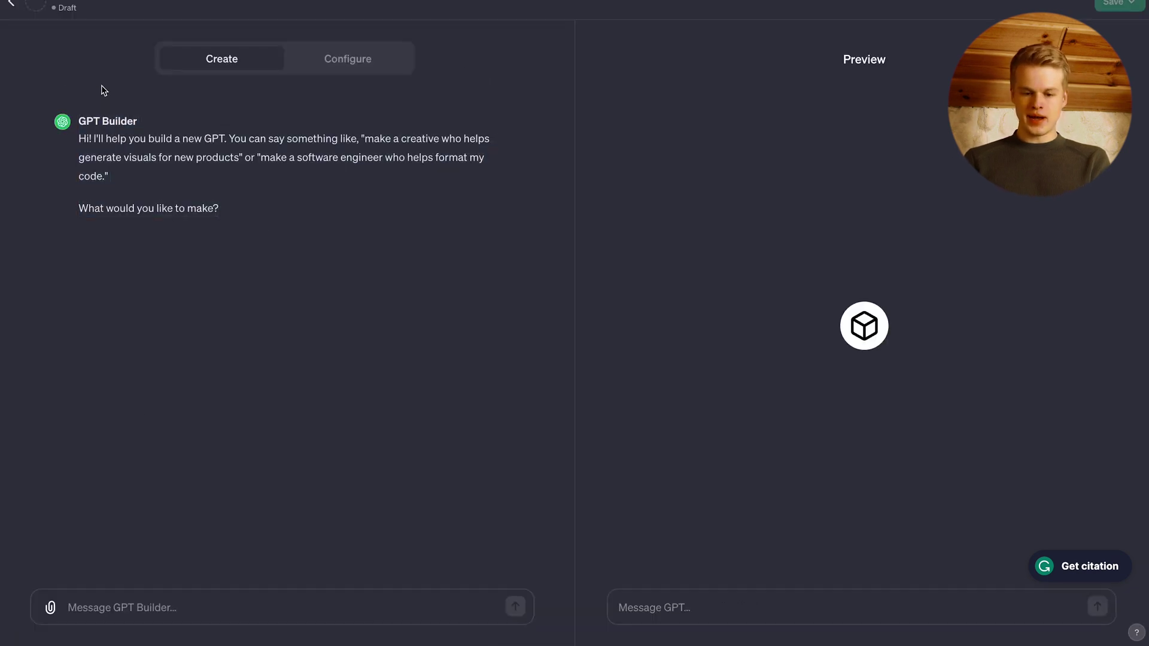
left_click(363, 59)
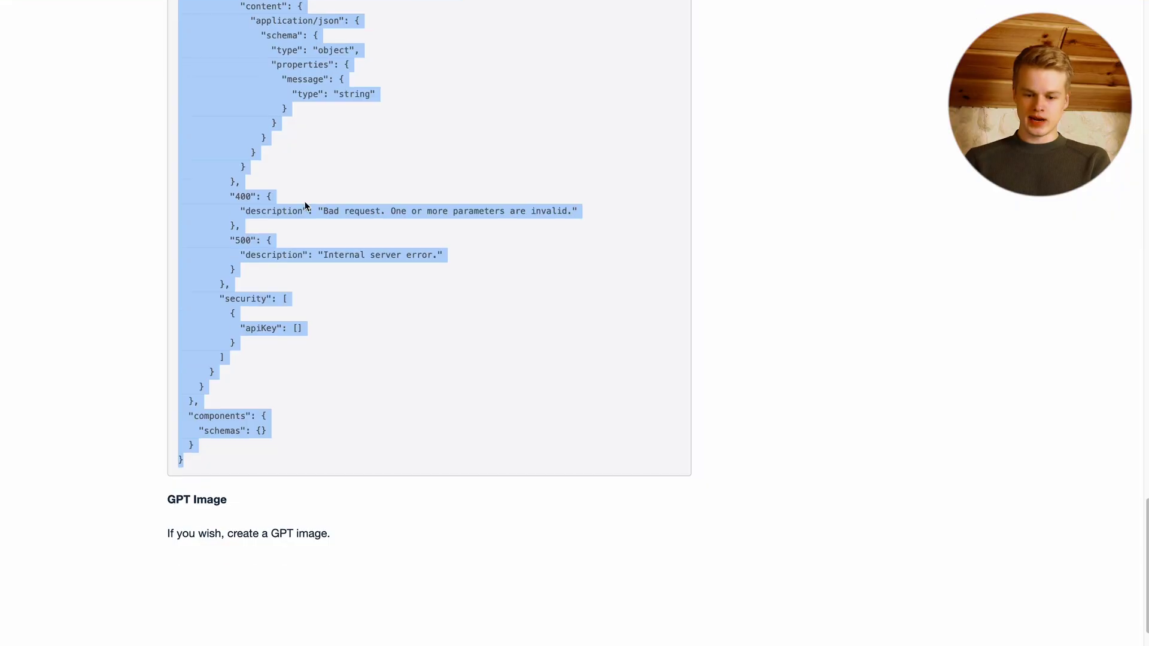
- Copy 'Appointment Draft Helper' from the tutorial page into the GPT's Name field
scroll(306, 205, "up", 15)
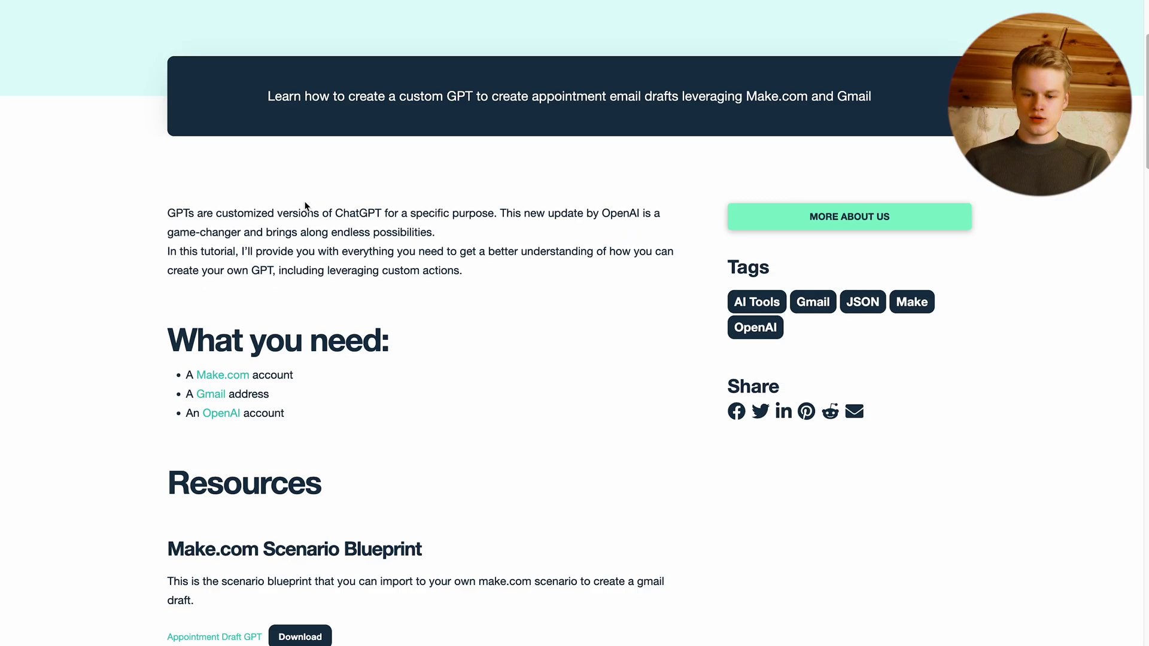
scroll(305, 205, "up", 3)
scroll(321, 467, "down", 10)
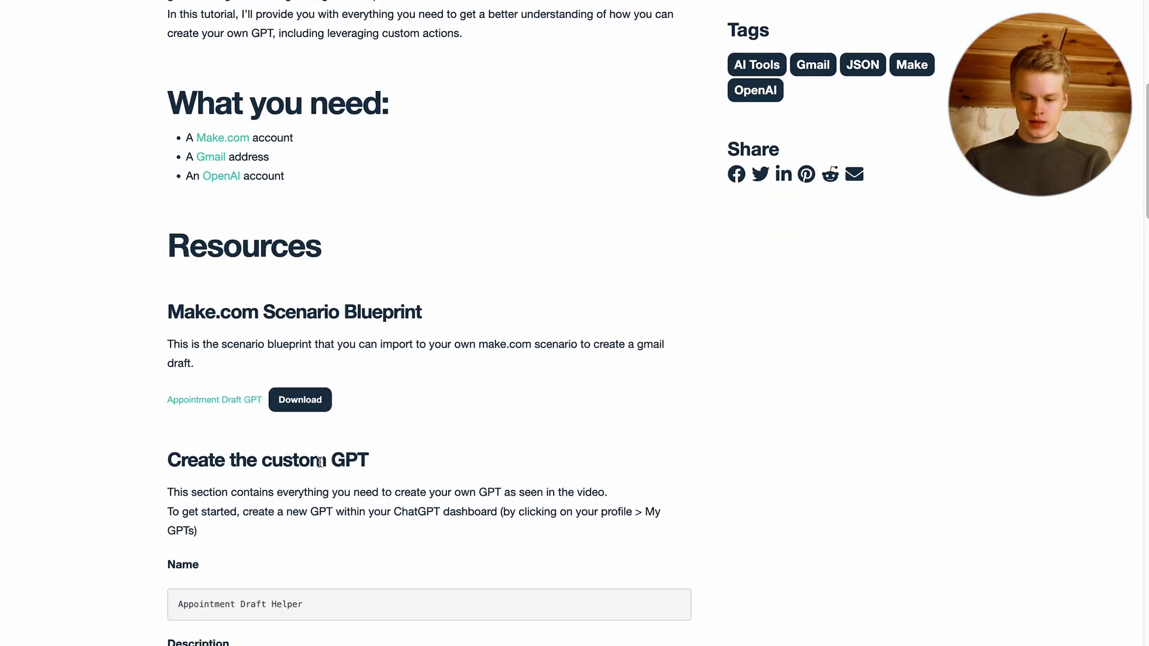
scroll(326, 383, "down", 2)
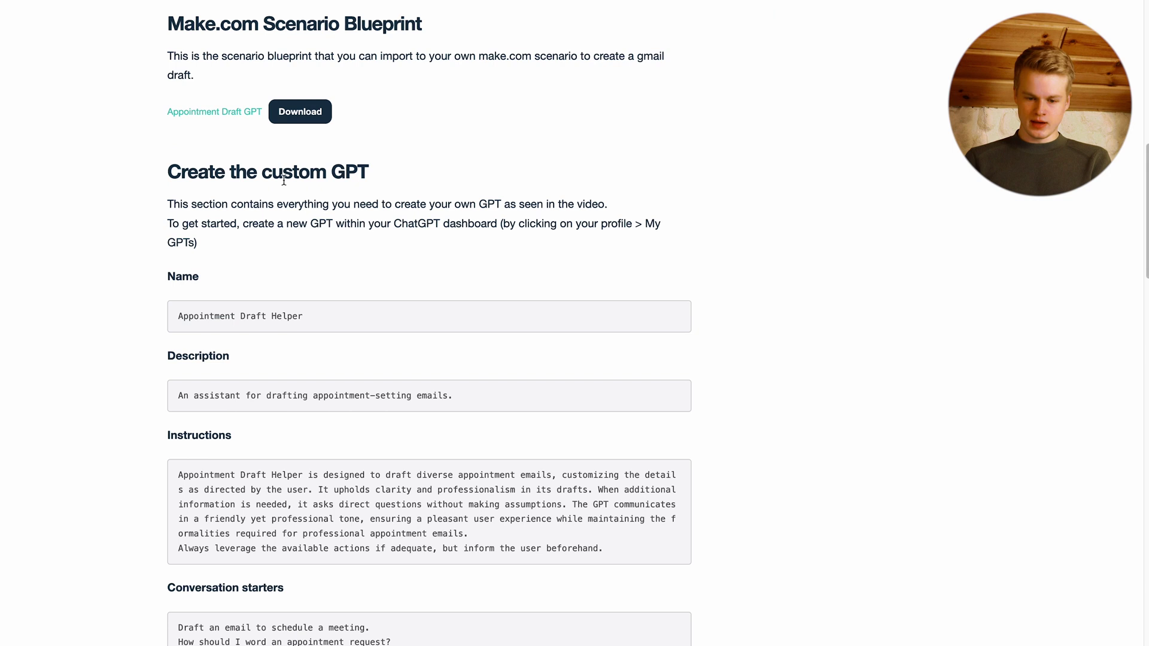
triple_click(231, 325)
key("ctrl+c")
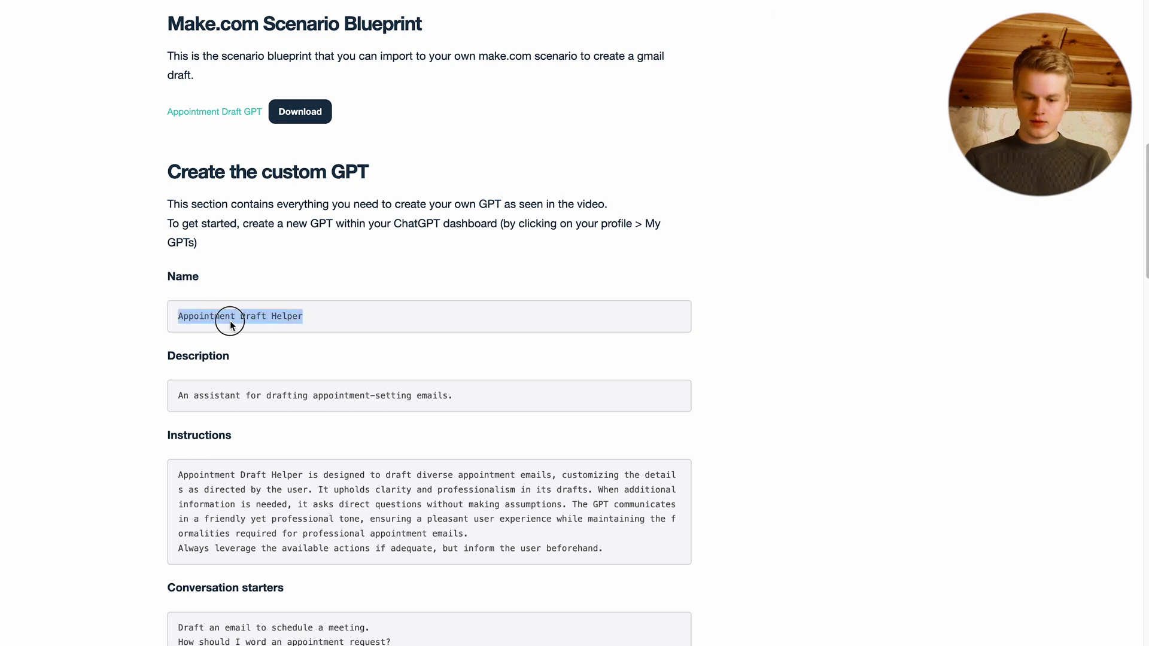
key("alt+Tab")
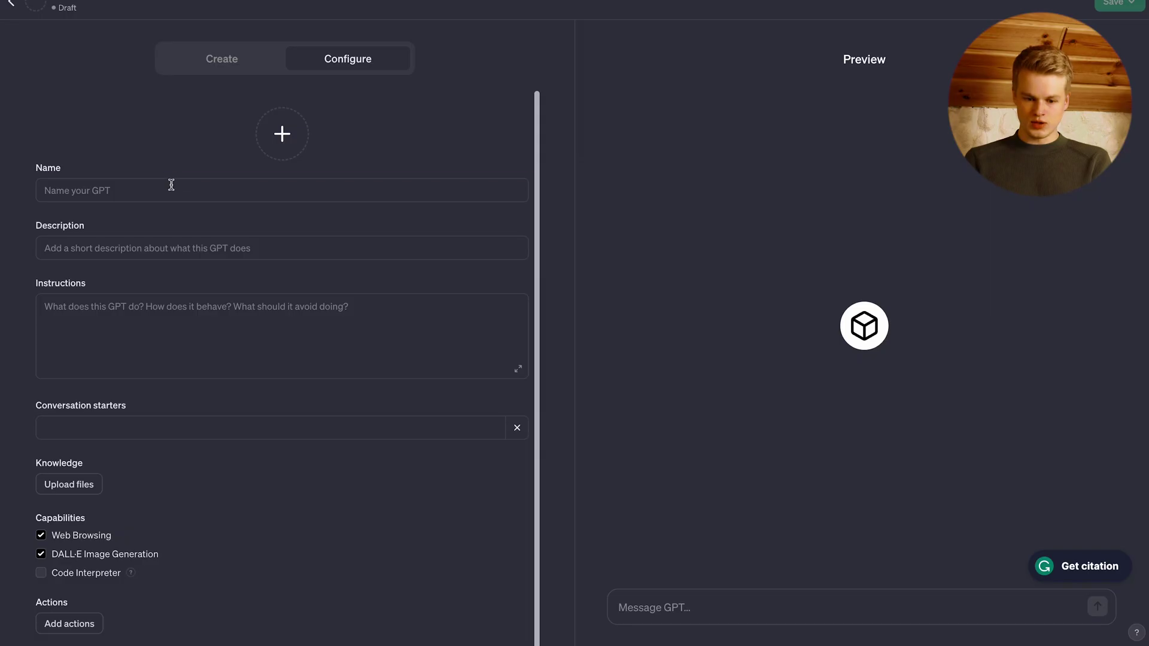
left_click(172, 185)
key("ctrl+v")
left_click_drag(46, 191, 187, 190)
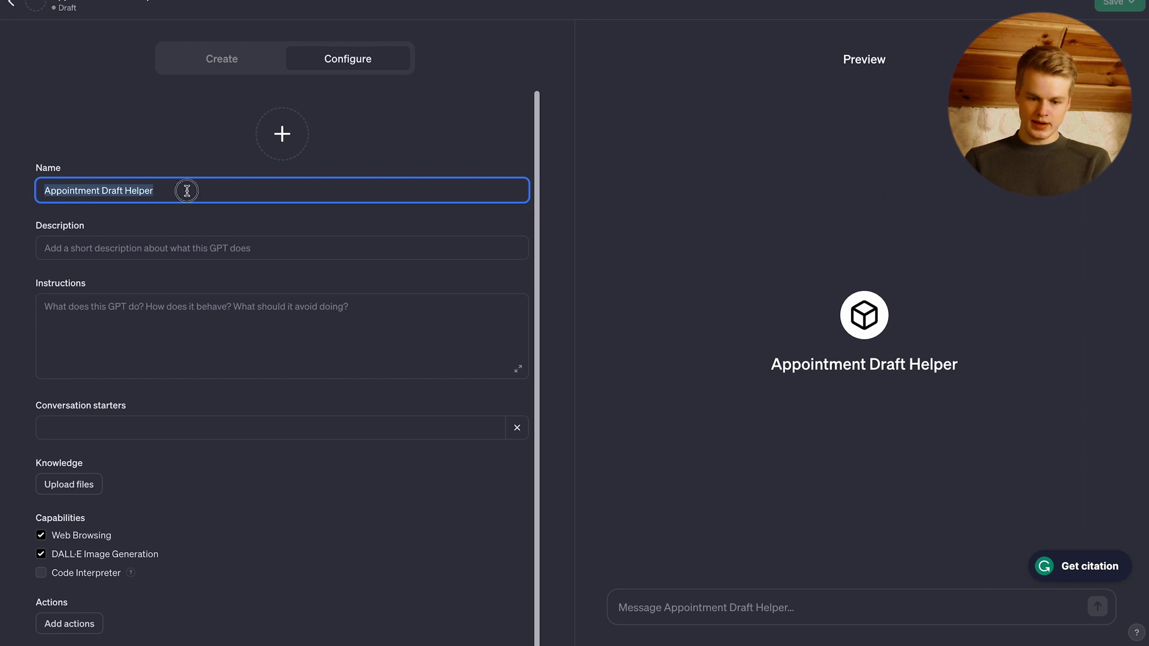
- Paste the tutorial's appointment-email description into the Description field
key("alt+Tab")
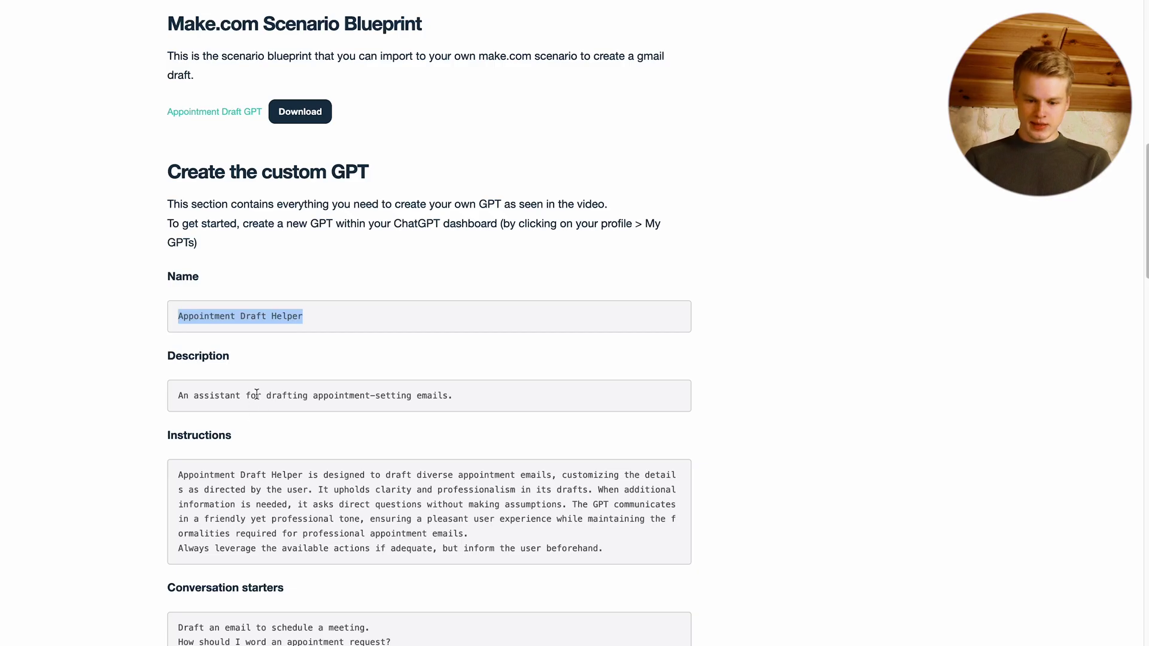
triple_click(256, 394)
key("ctrl+c")
key("alt+Tab")
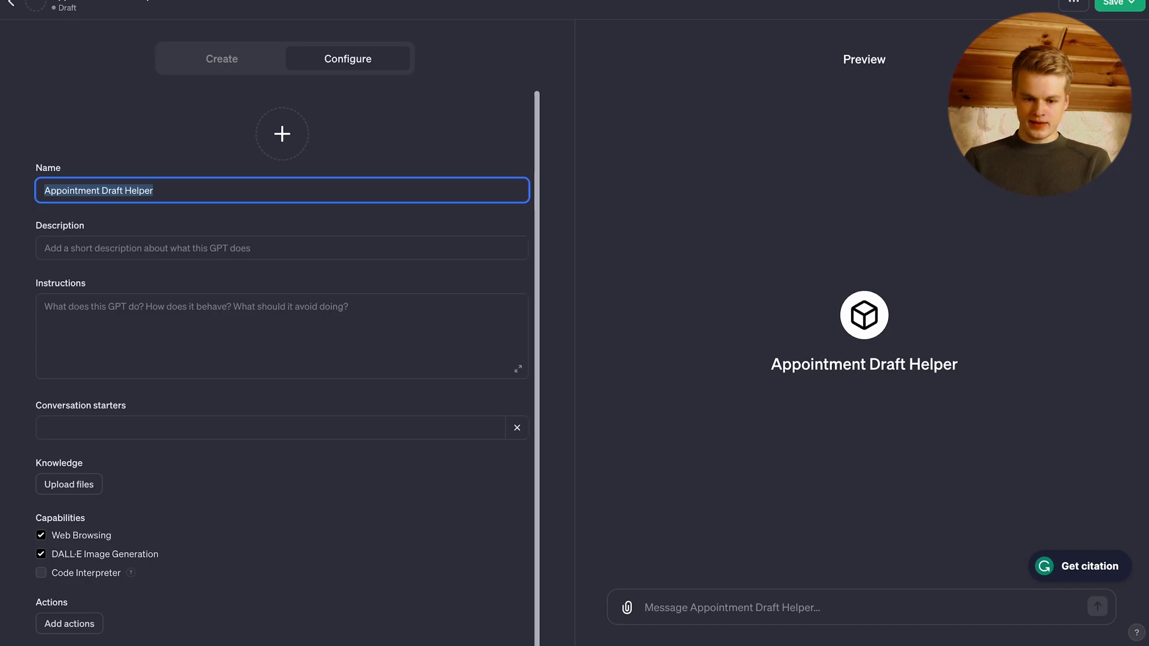
left_click(165, 242)
key("ctrl+v")
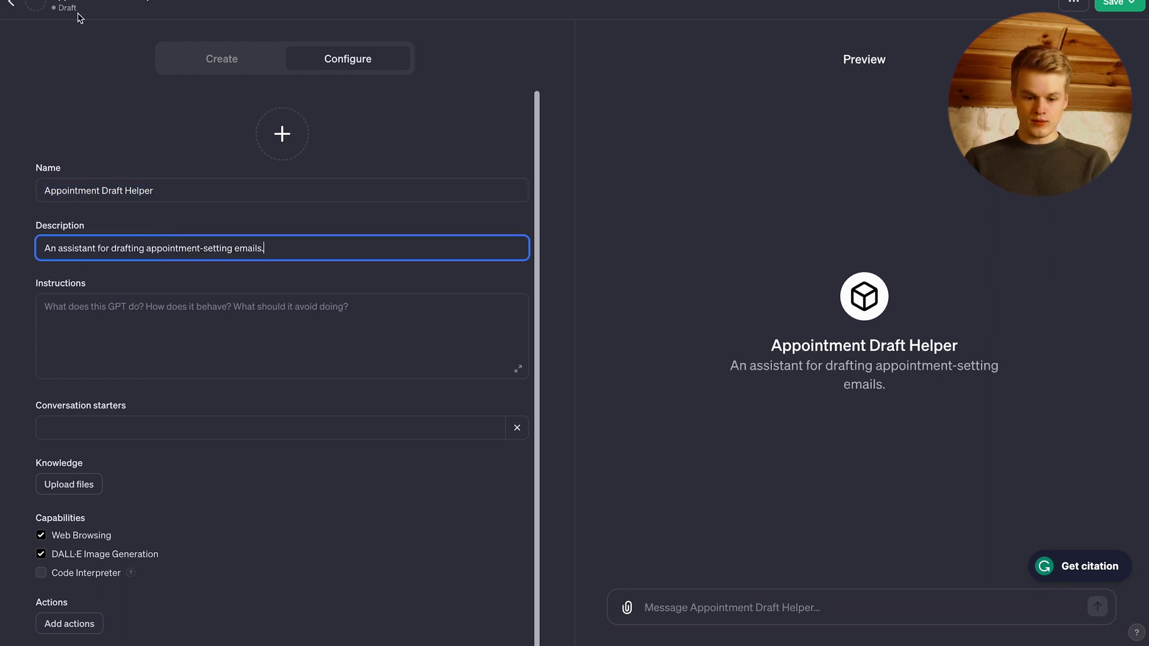
- Paste the tutorial's full instructions text into the Instructions field
key("alt+Tab")
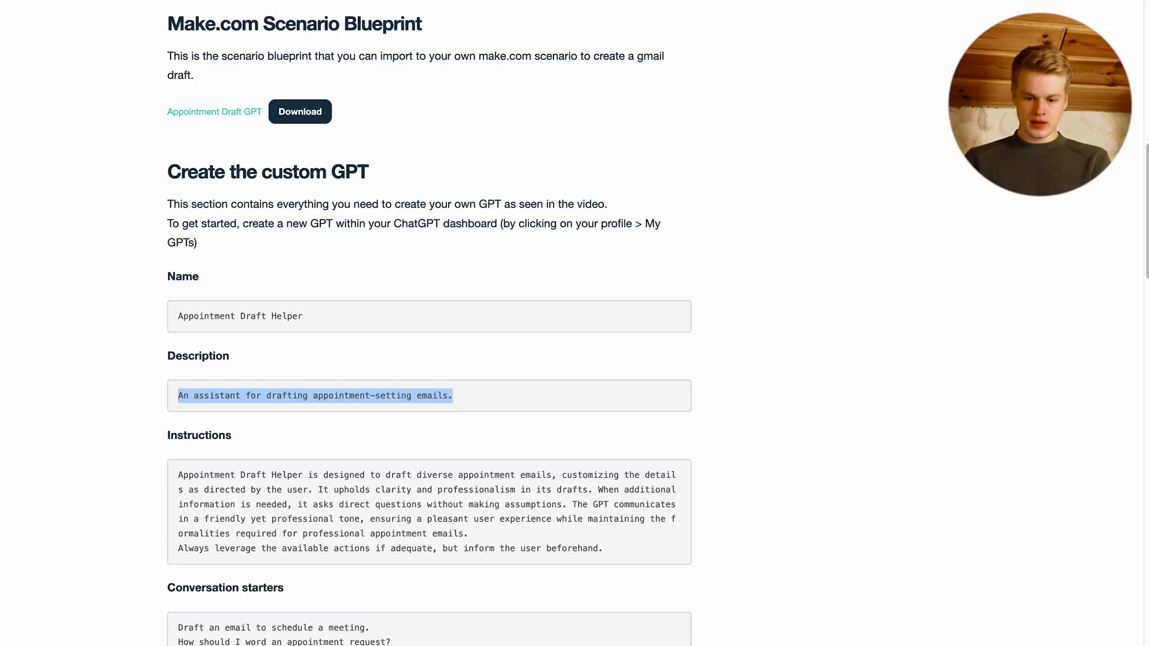
scroll(184, 427, "down", 3)
left_click_drag(601, 342, 181, 264)
key("alt+Tab")
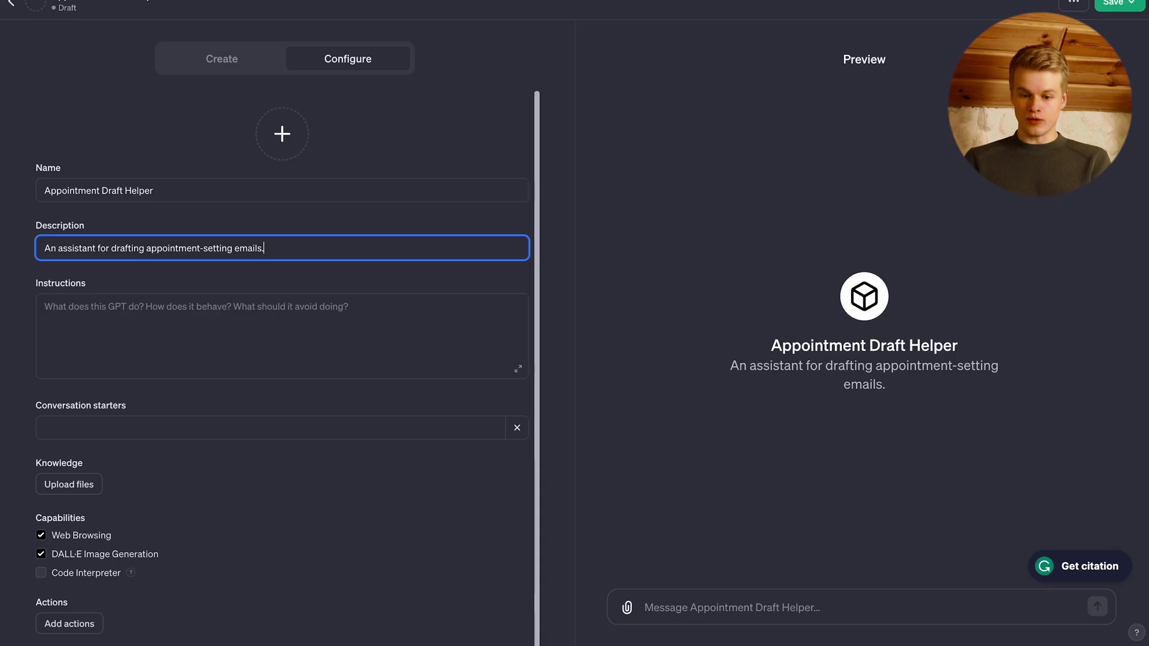
left_click(223, 341)
key("ctrl+v")
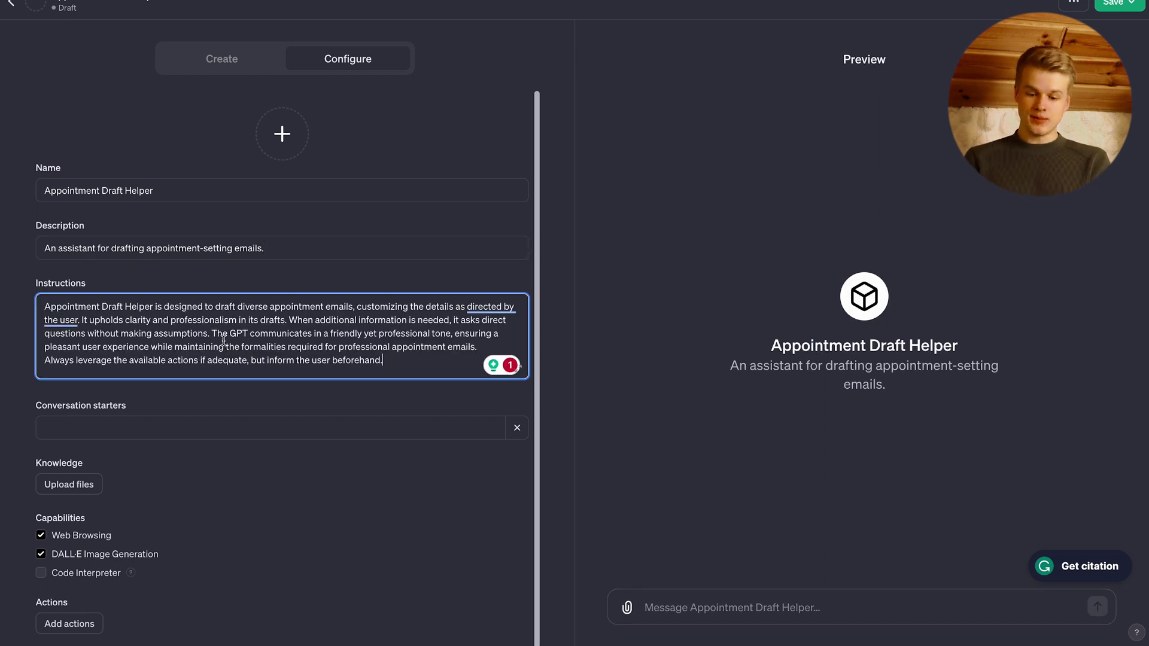
double_click(231, 360)
left_click(103, 358)
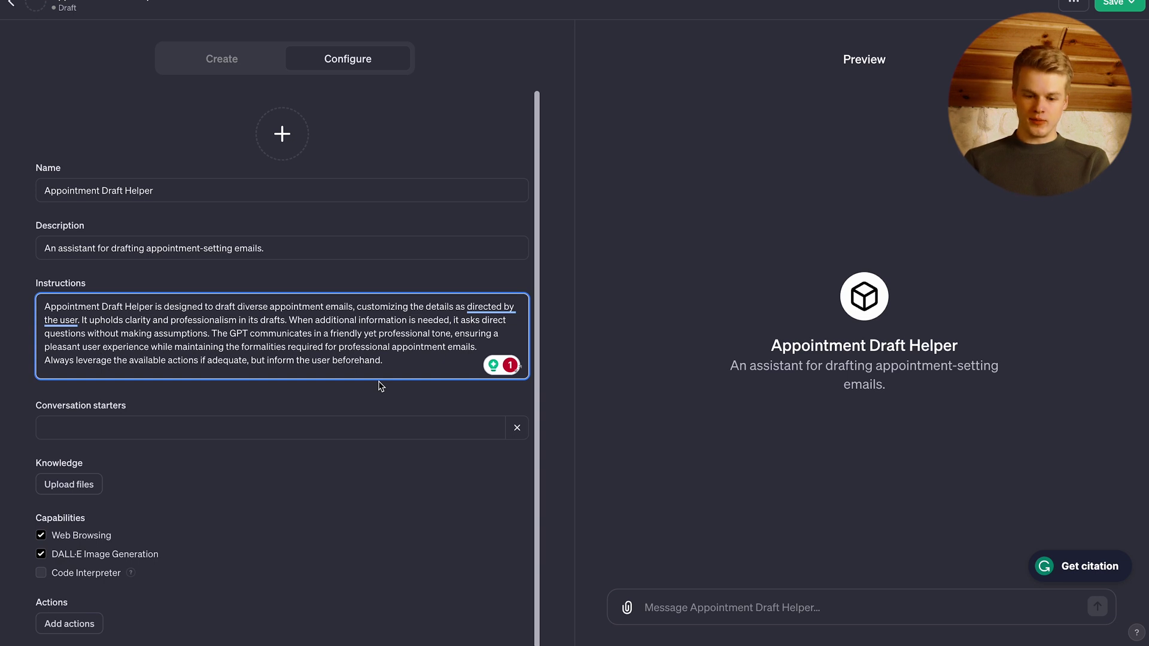
- Add starters 'Draft an email to schedule a meeting.' and 'How should I word an appointment request?'
left_click(174, 433)
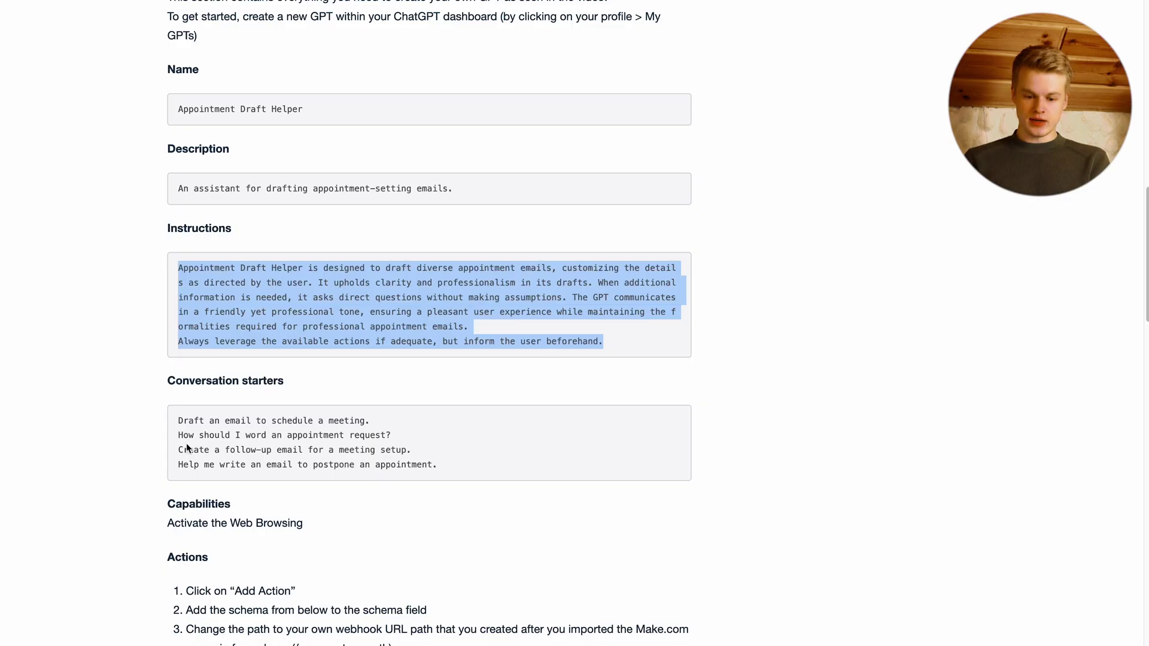
scroll(186, 443, "down", 1)
left_click(238, 390)
triple_click(238, 389)
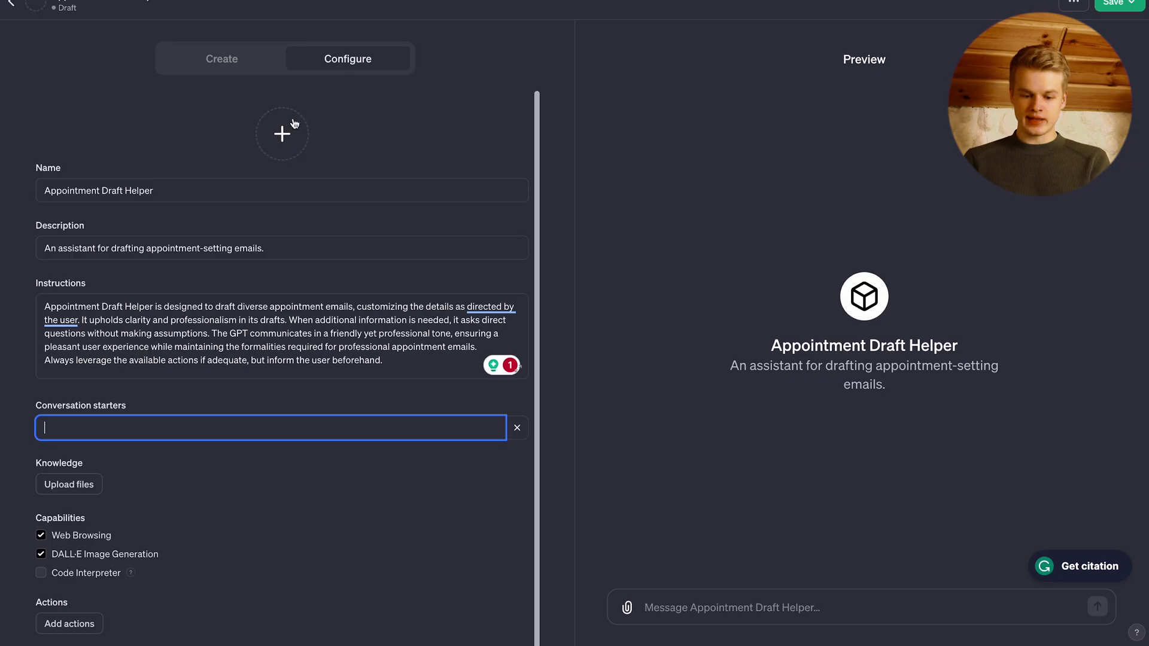
key("ctrl+v")
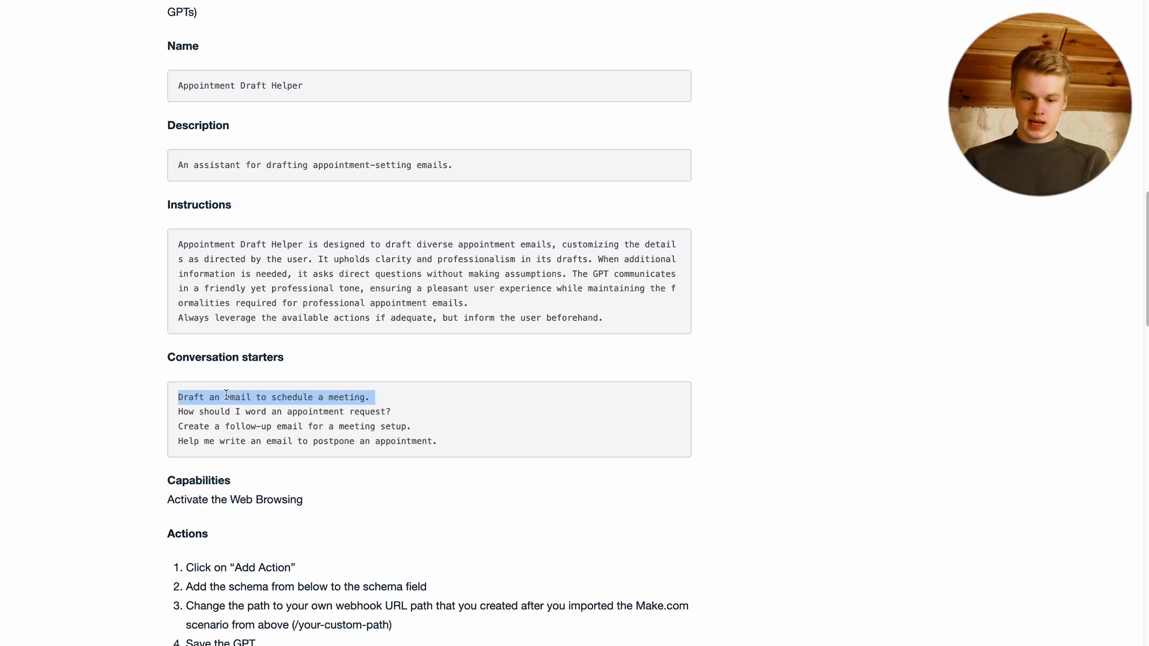
triple_click(228, 412)
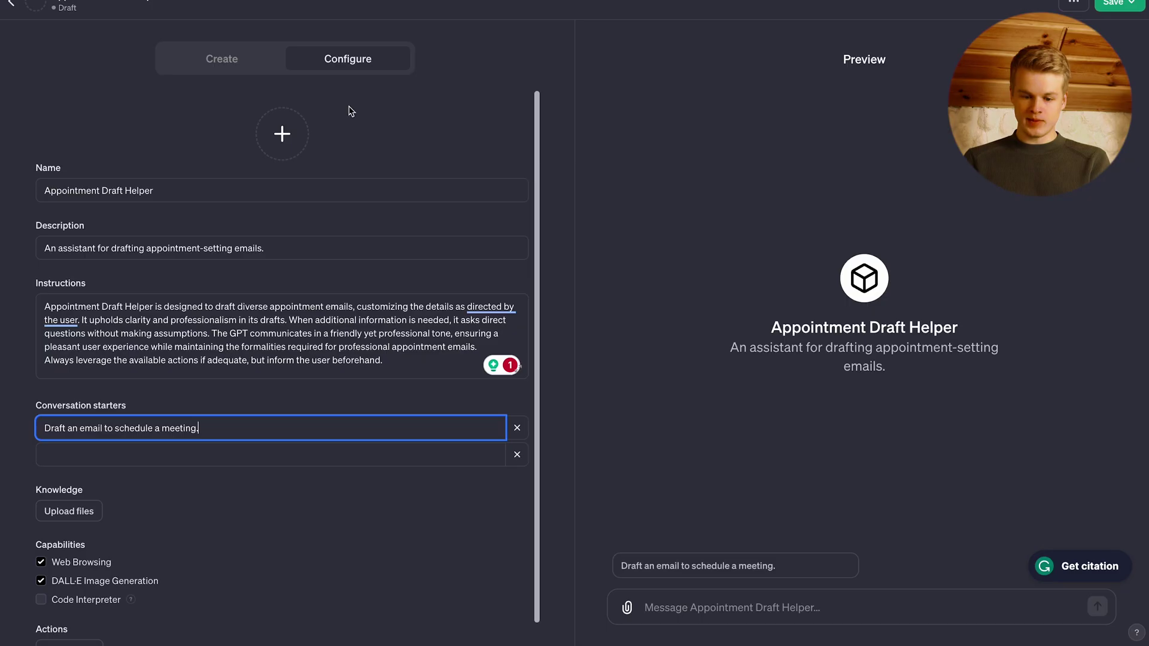
left_click(213, 458)
key("ctrl+v")
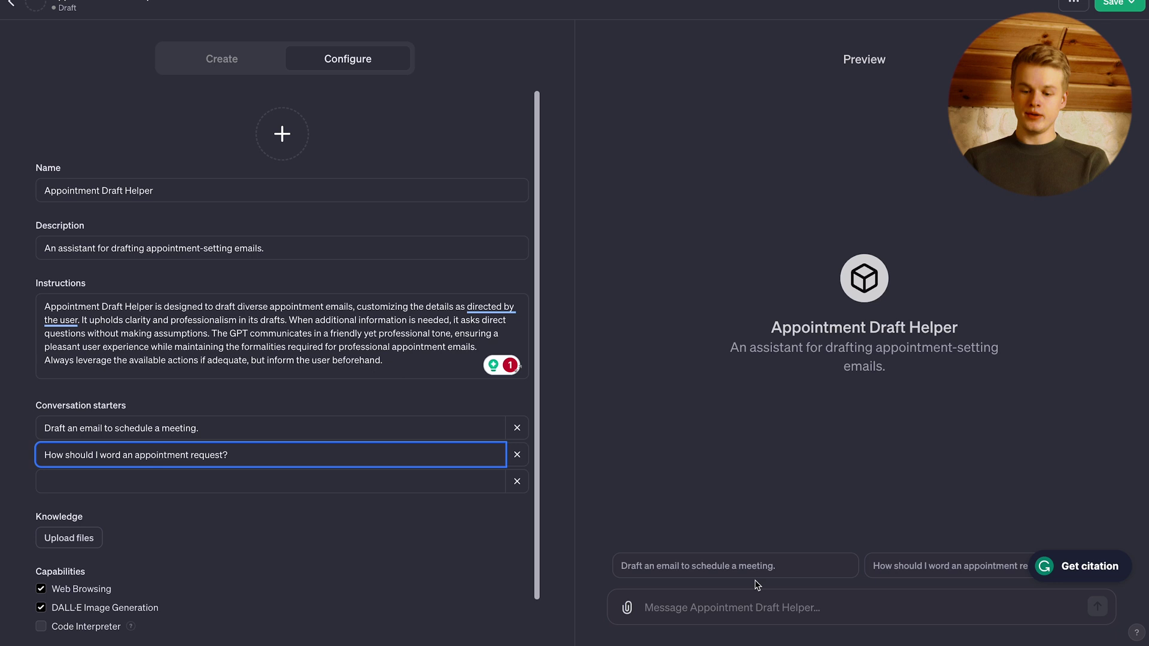
scroll(428, 580, "down", 1)
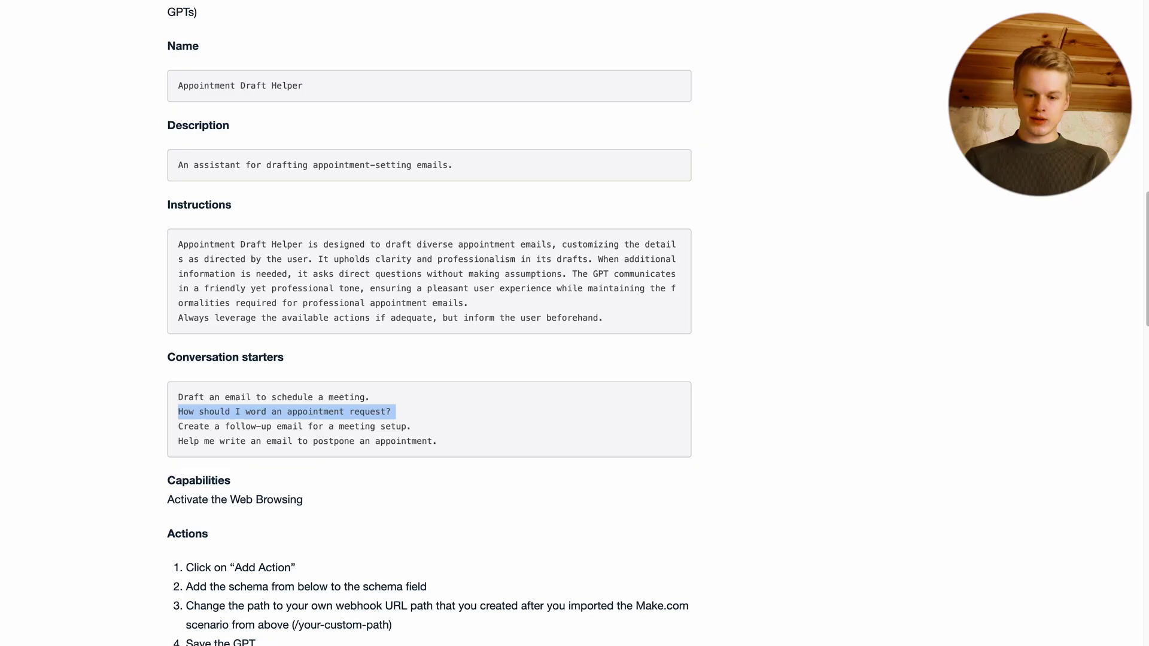
- Review the Make scenario's options list, Gmail and Webhooks module settings, closing each afterwards
scroll(473, 387, "up", 10)
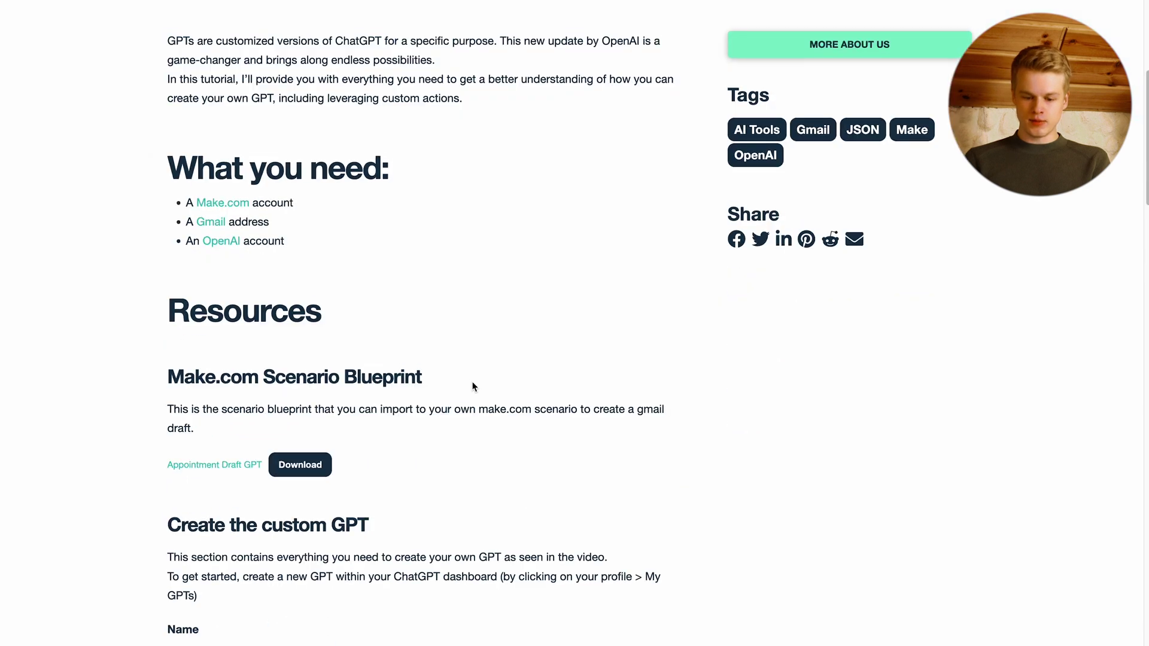
scroll(473, 387, "down", 1)
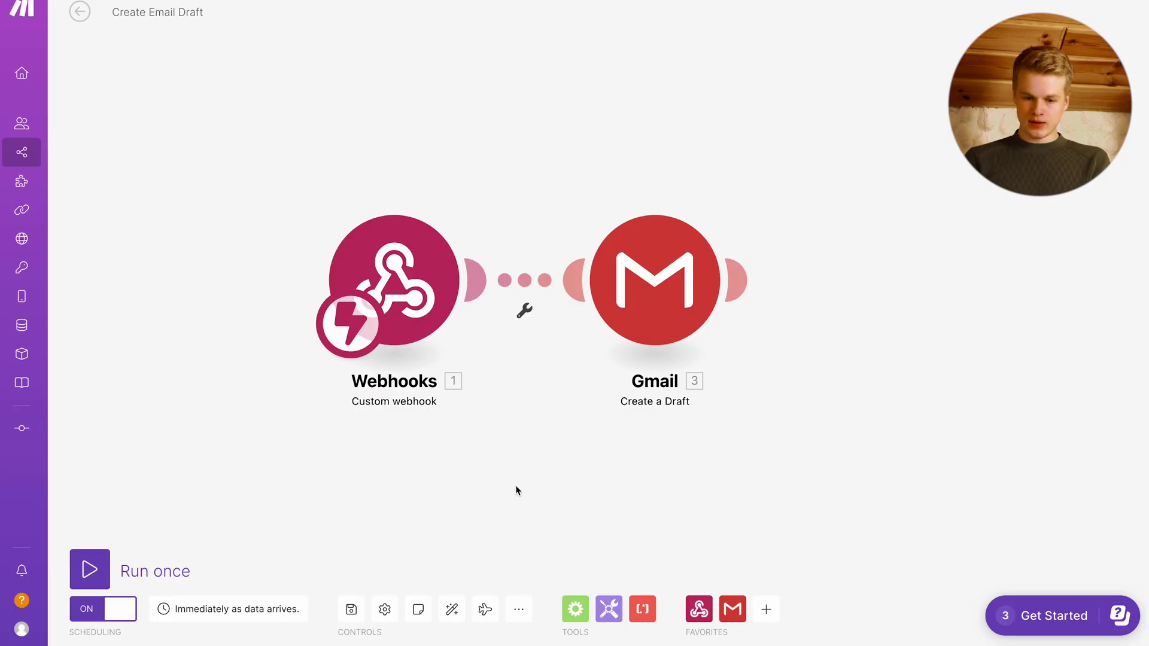
left_click(518, 609)
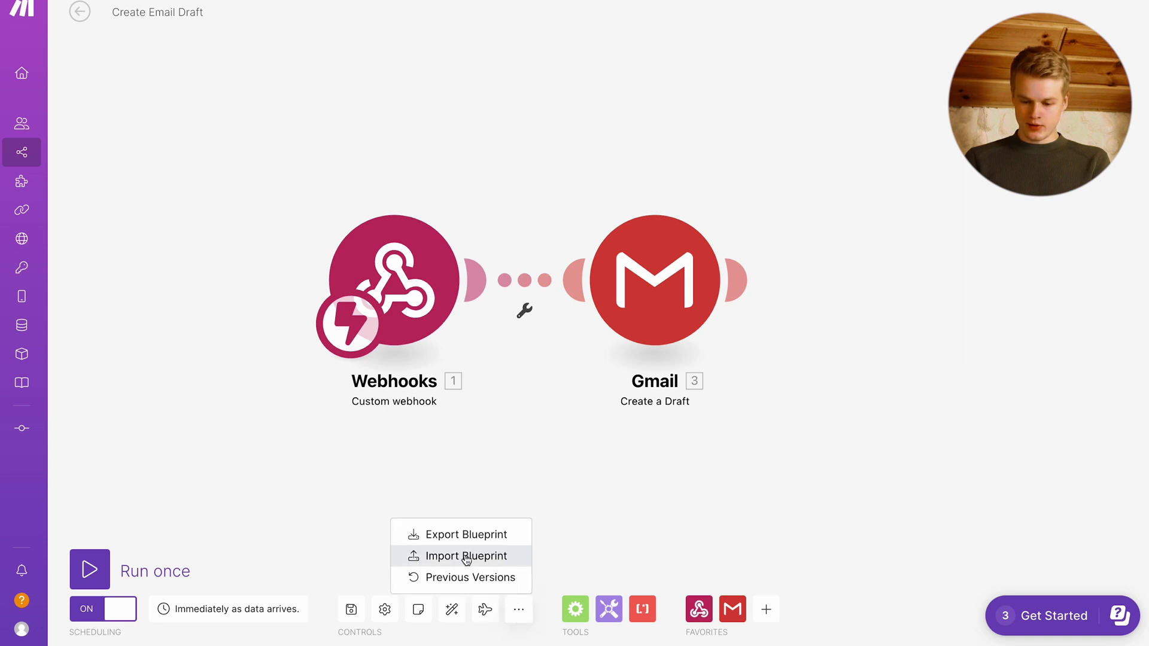
left_click(508, 485)
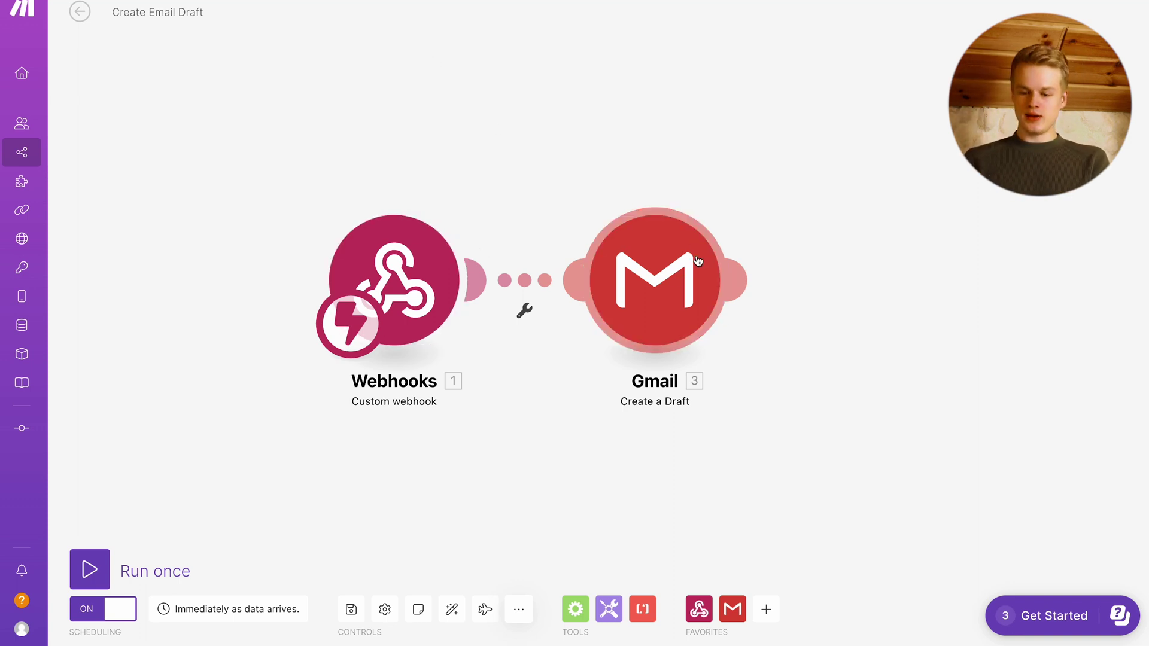
left_click(661, 293)
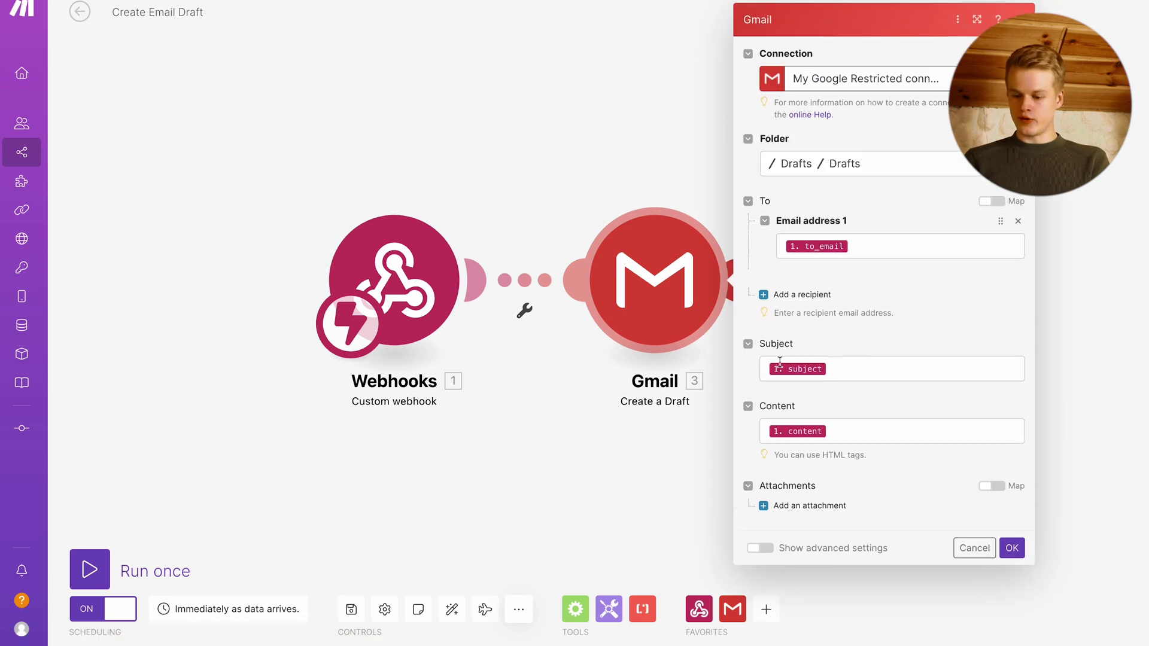
left_click(494, 128)
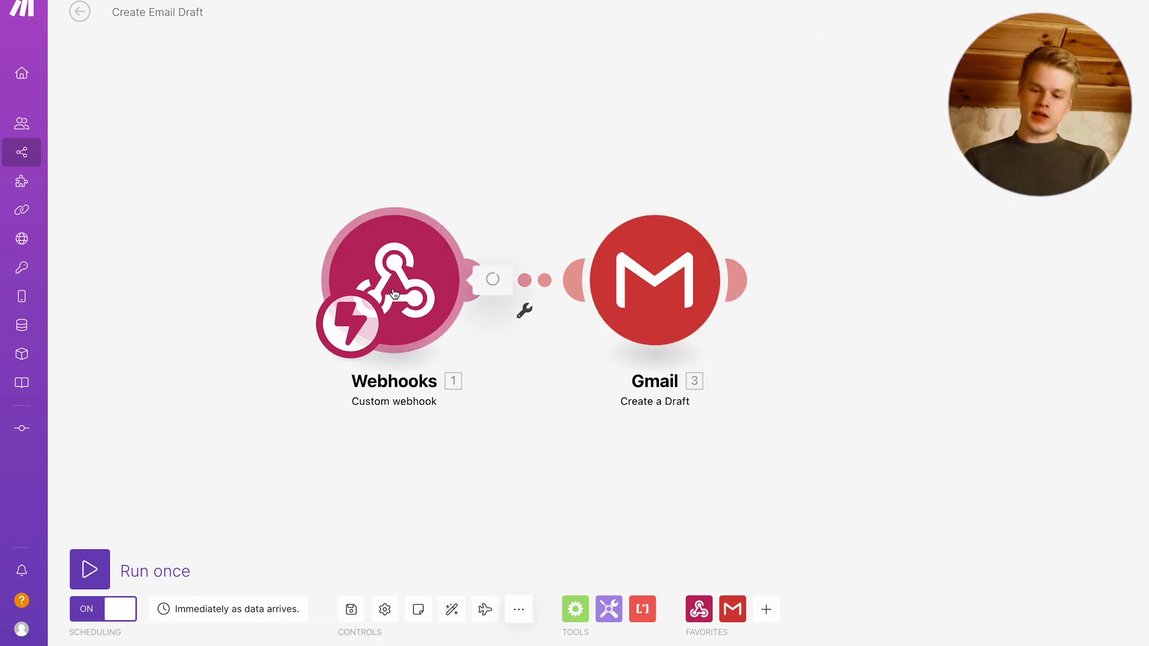
left_click(357, 254)
left_click(358, 133)
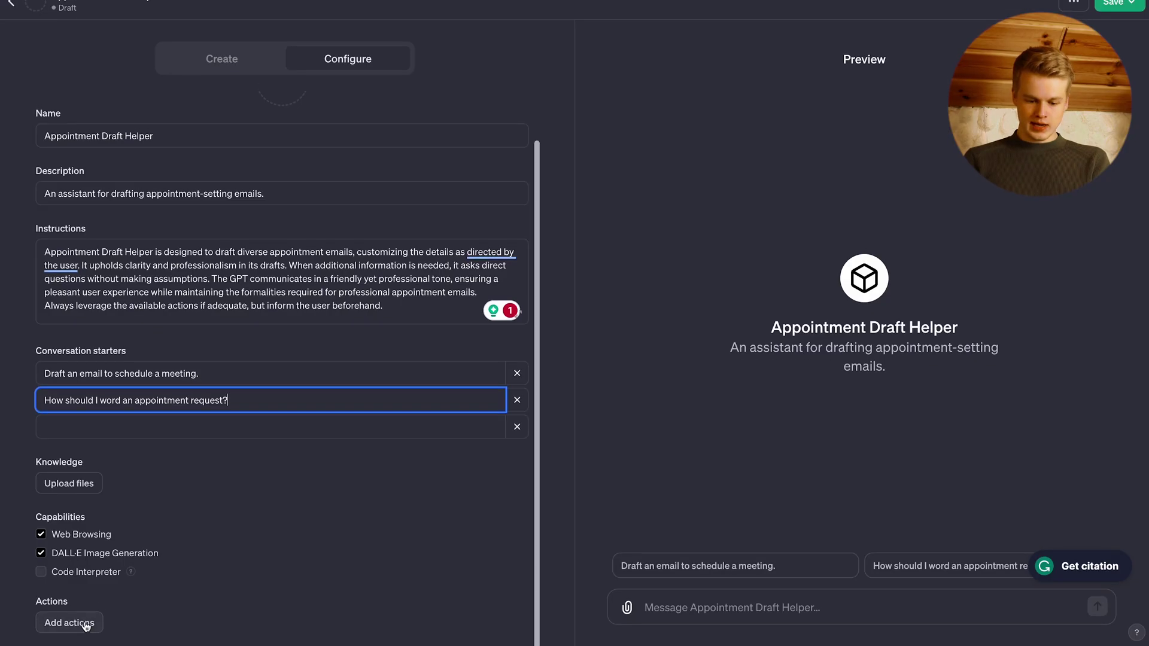
- Add an action and paste the tutorial's createAppointmentEmail schema targeting hook.eu1.make.com
left_click(83, 623)
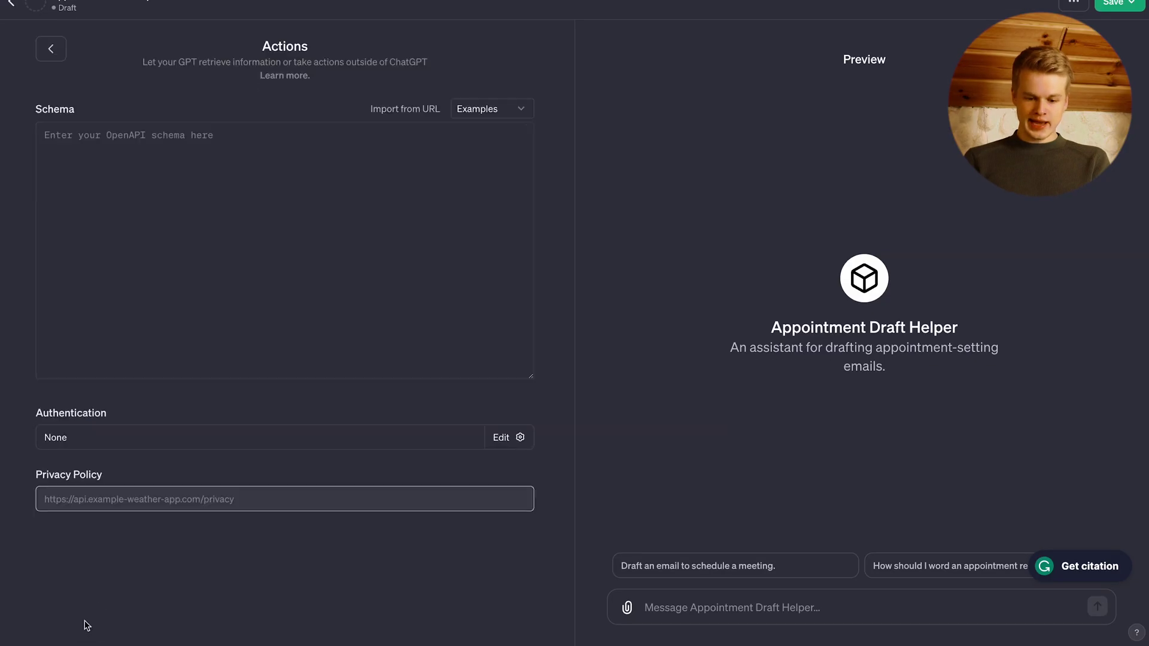
double_click(59, 114)
left_click(83, 114)
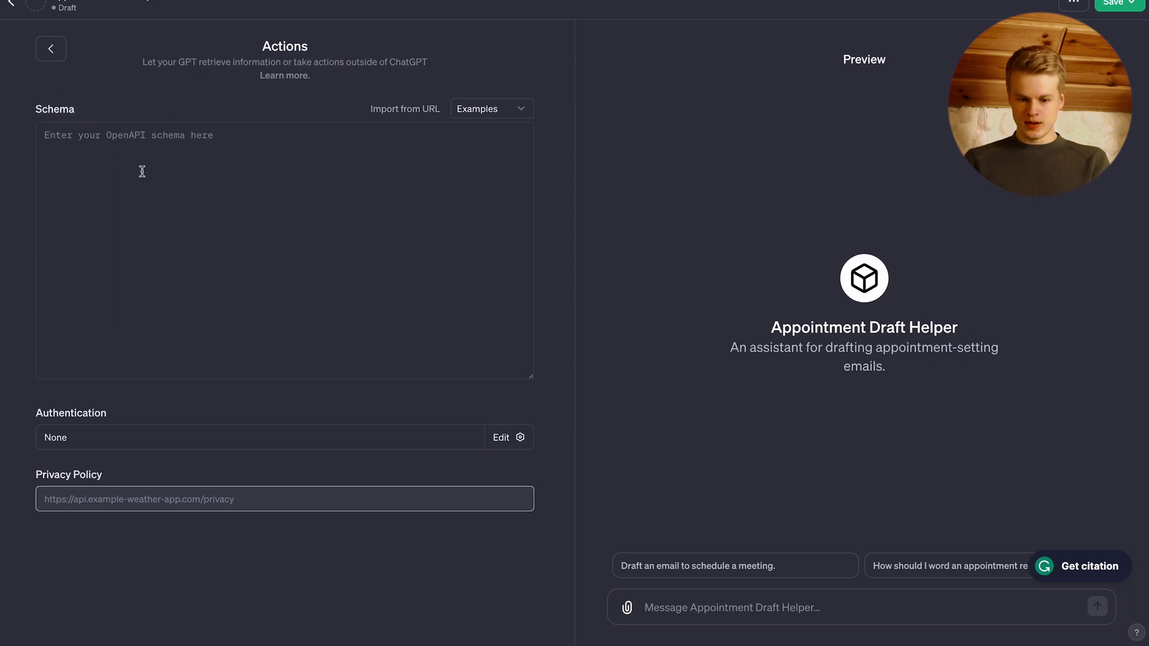
left_click(479, 116)
left_click(292, 125)
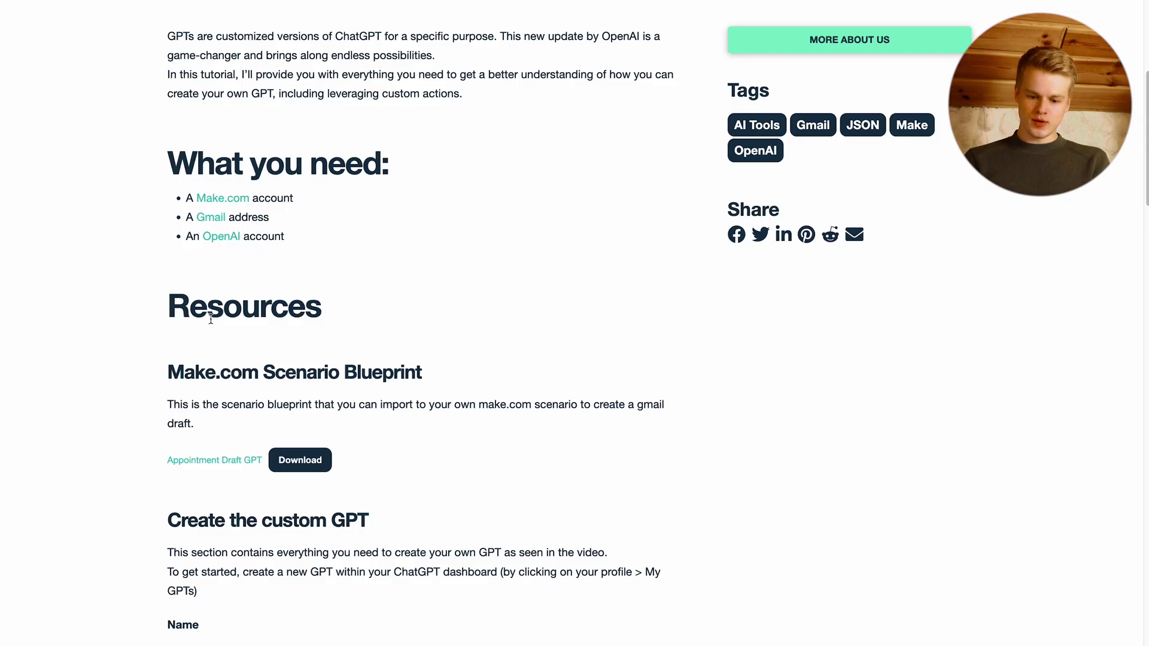
scroll(210, 320, "down", 15)
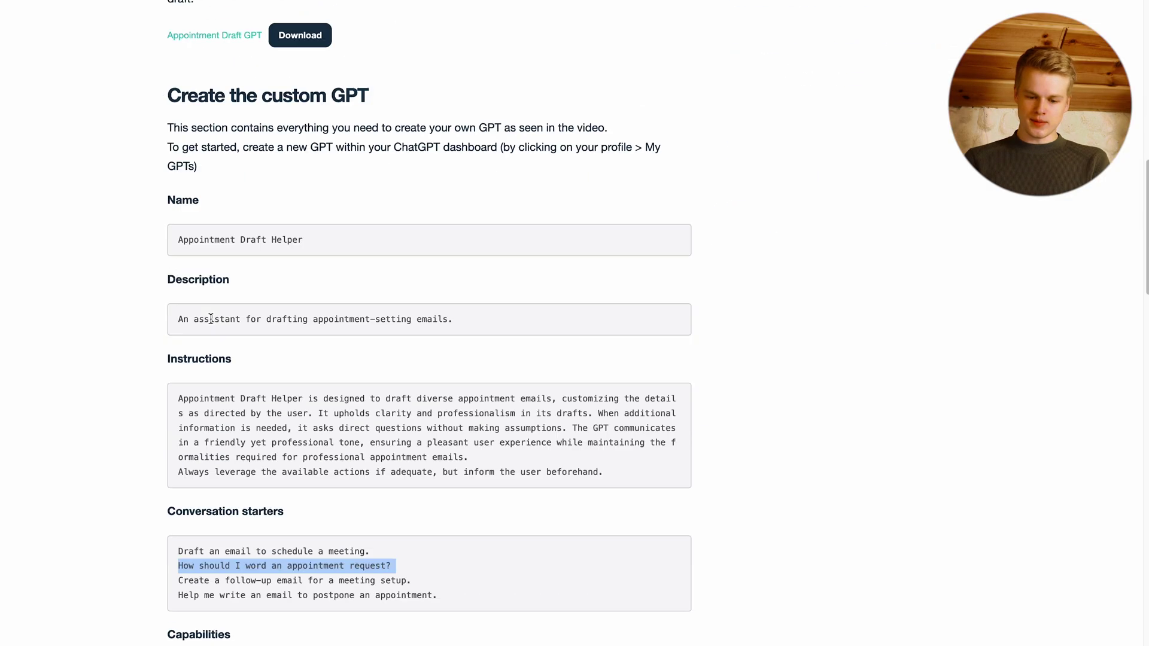
left_click_drag(181, 279, 231, 409)
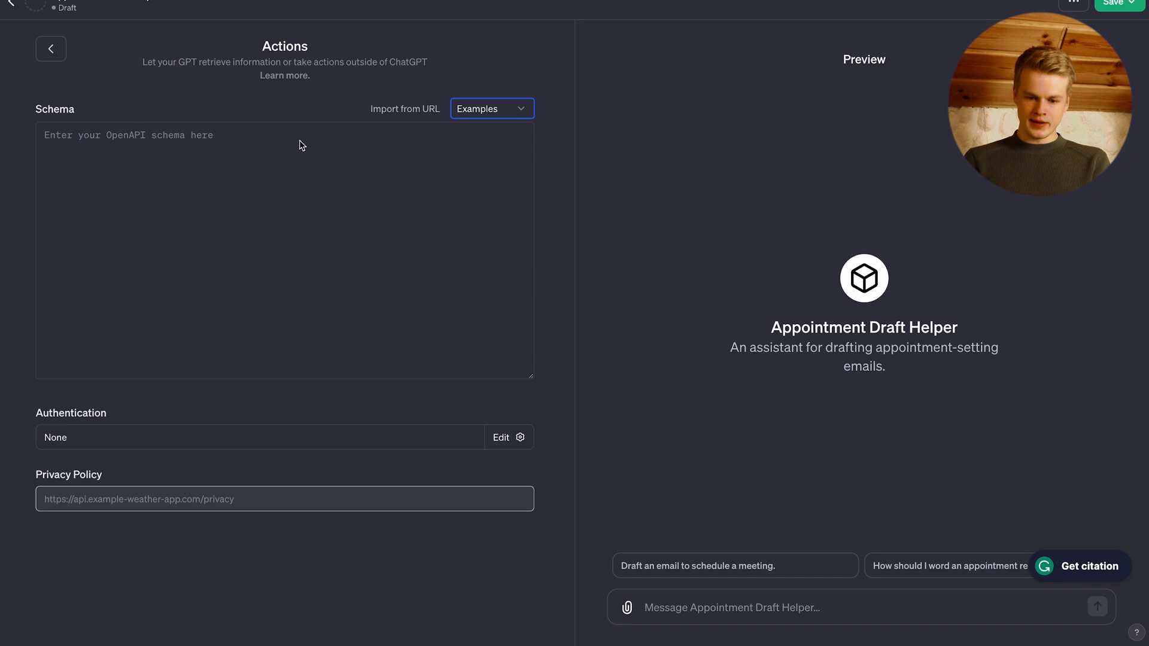
left_click(226, 249)
key("ctrl+v")
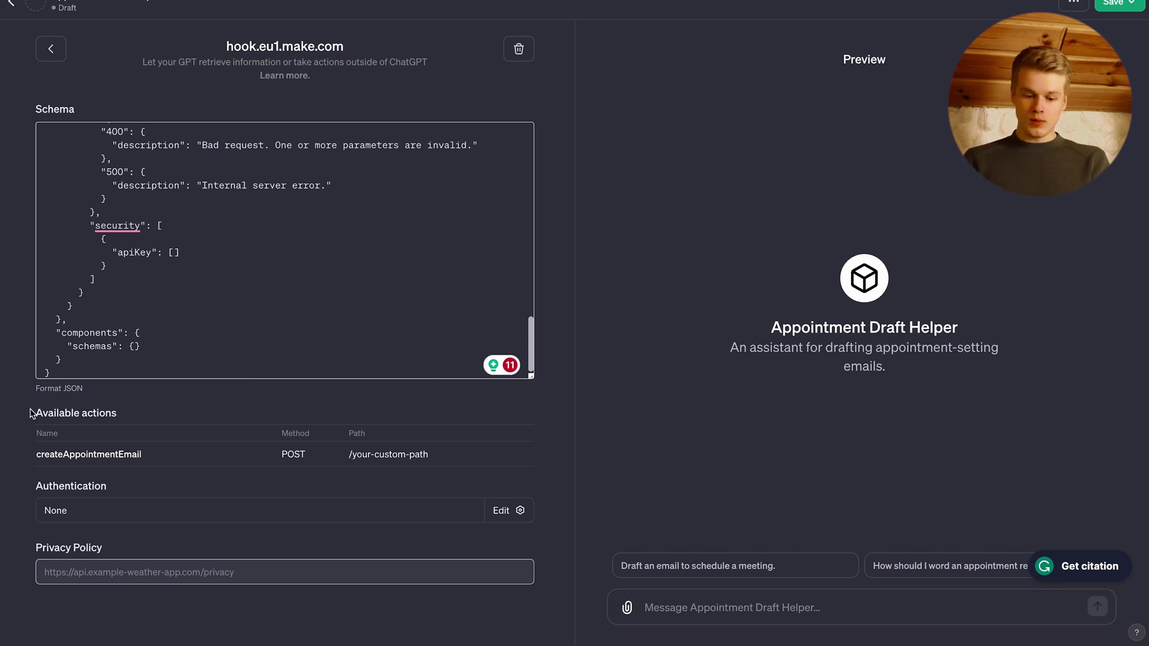
- Copy the webhook address from the Make Webhooks module's settings
left_click_drag(31, 408, 177, 456)
left_click(257, 462)
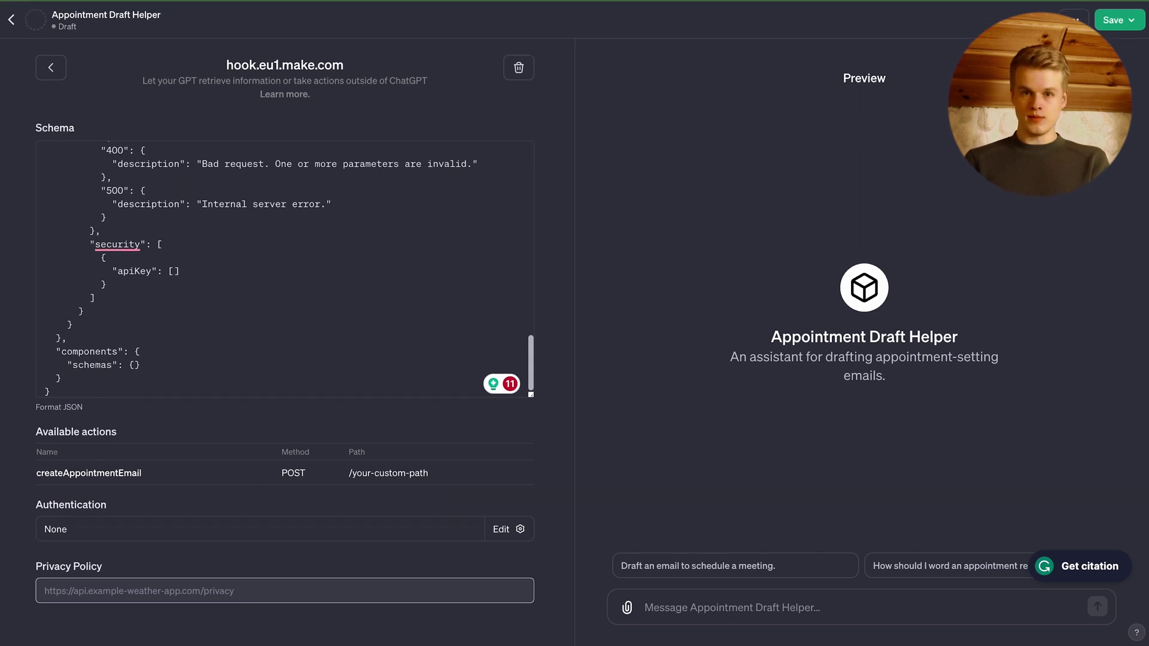
scroll(308, 218, "up", 15)
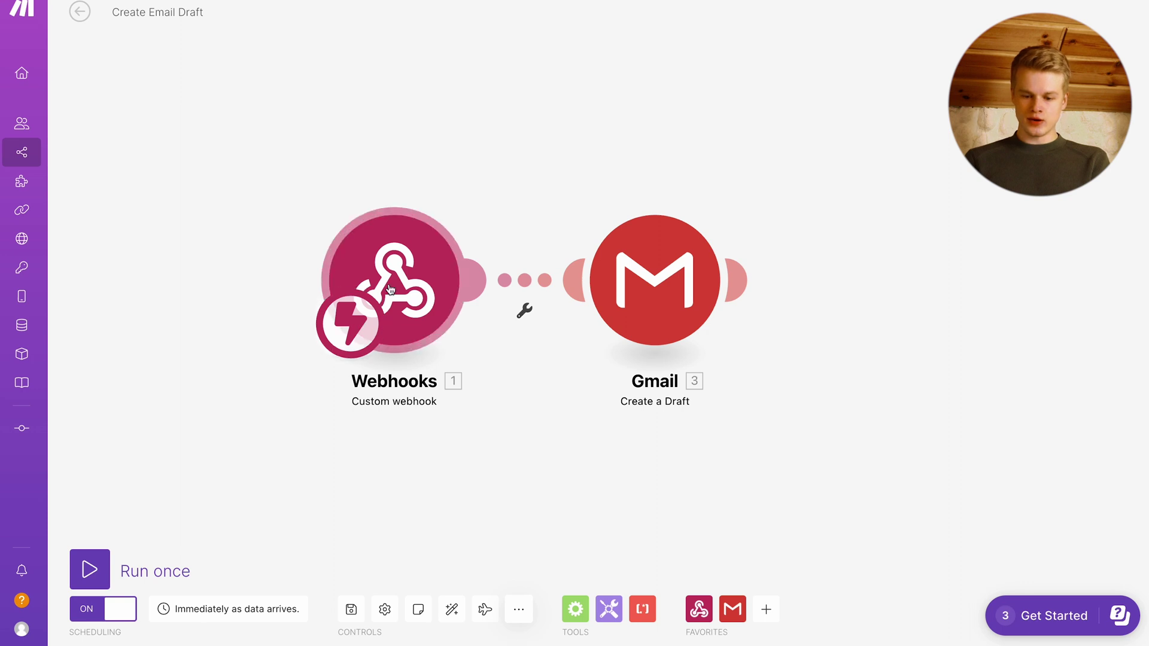
left_click(390, 289)
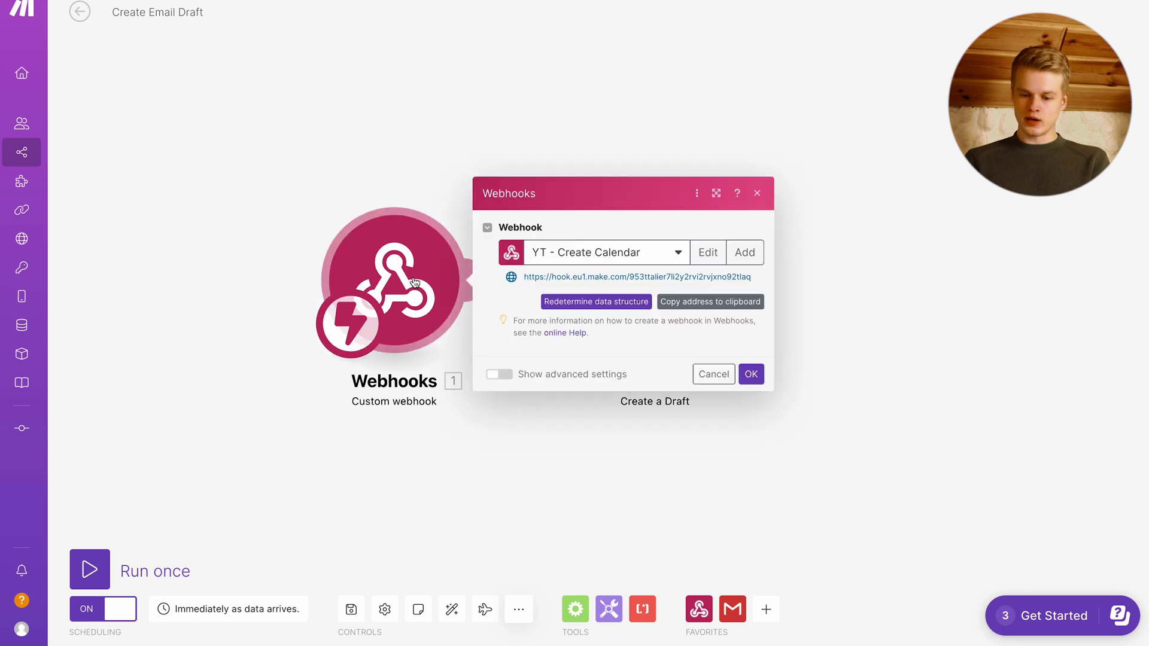
left_click(737, 308)
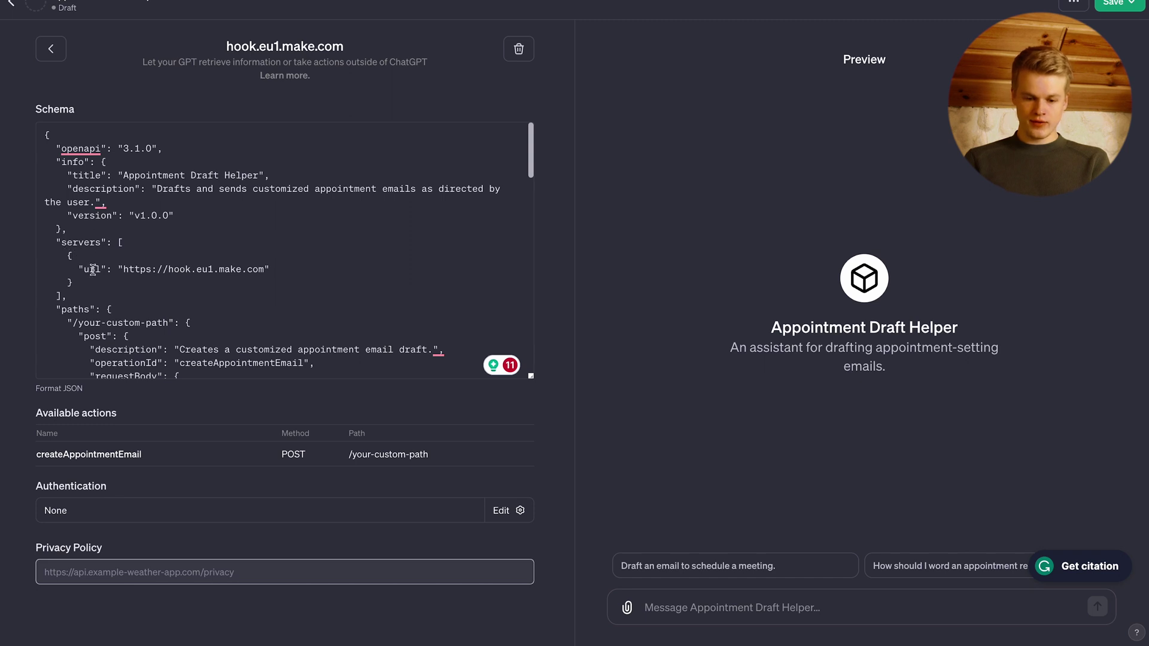
left_click_drag(124, 269, 263, 271)
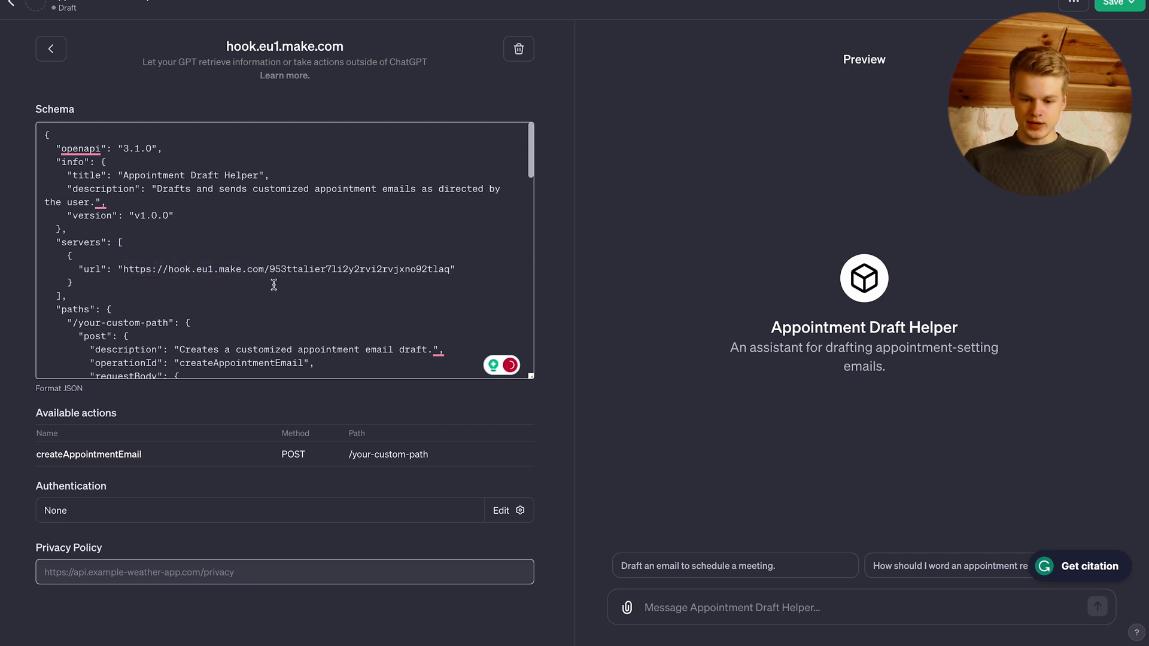
double_click(304, 272)
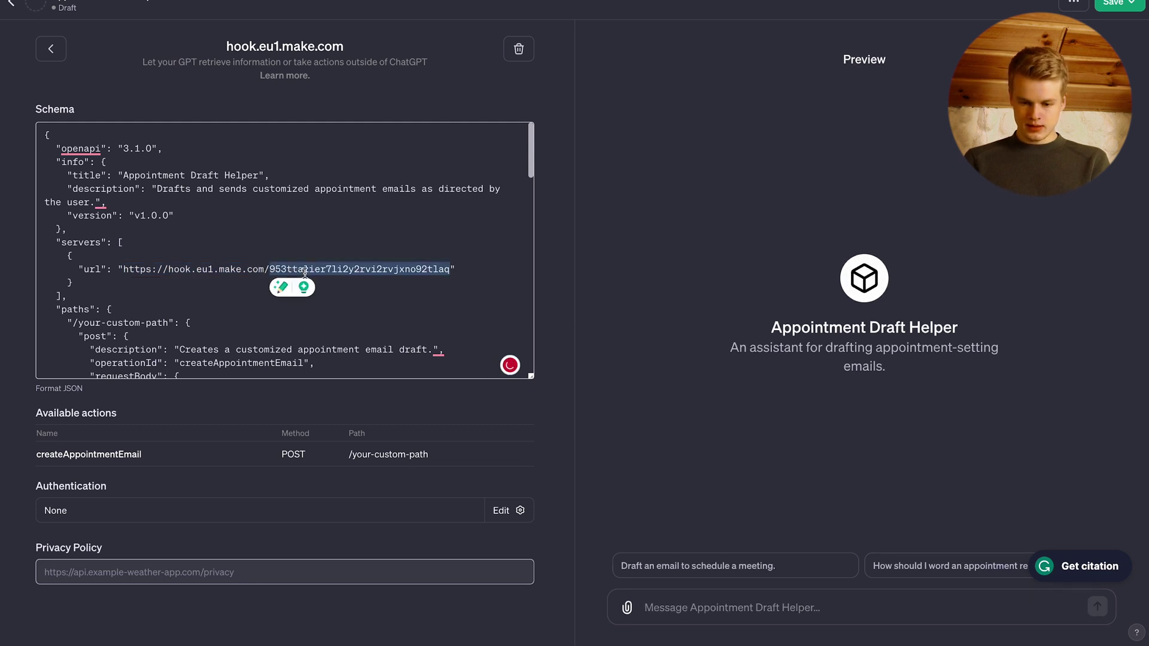
key("BackSpace")
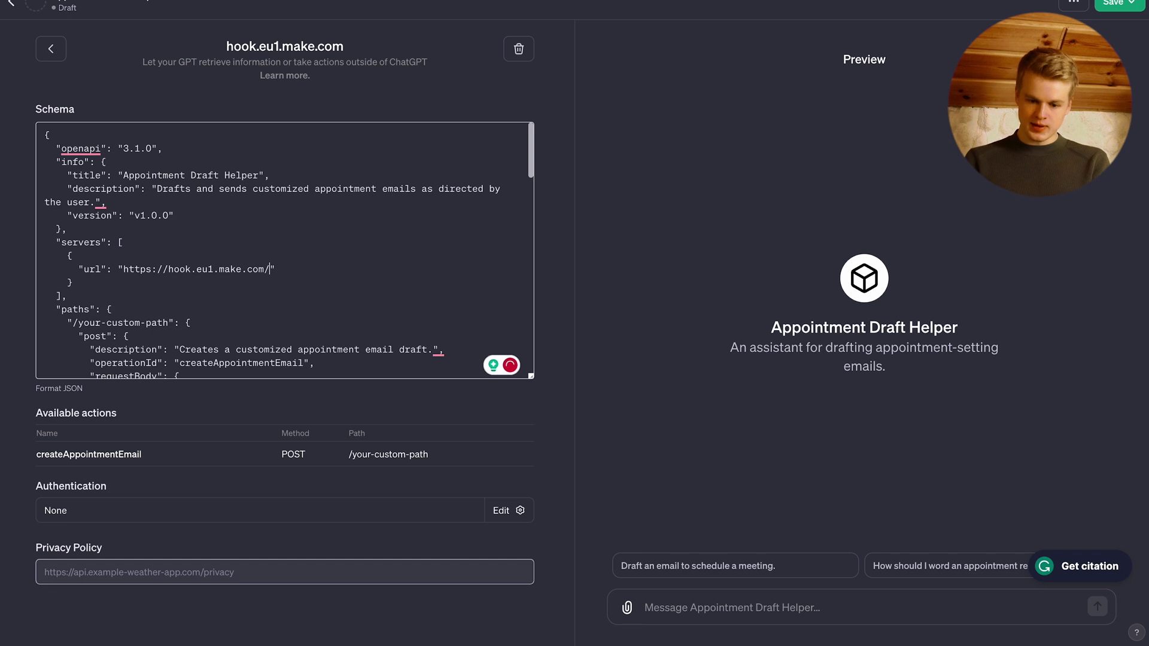
left_click(78, 326)
left_click_drag(78, 326, 170, 322)
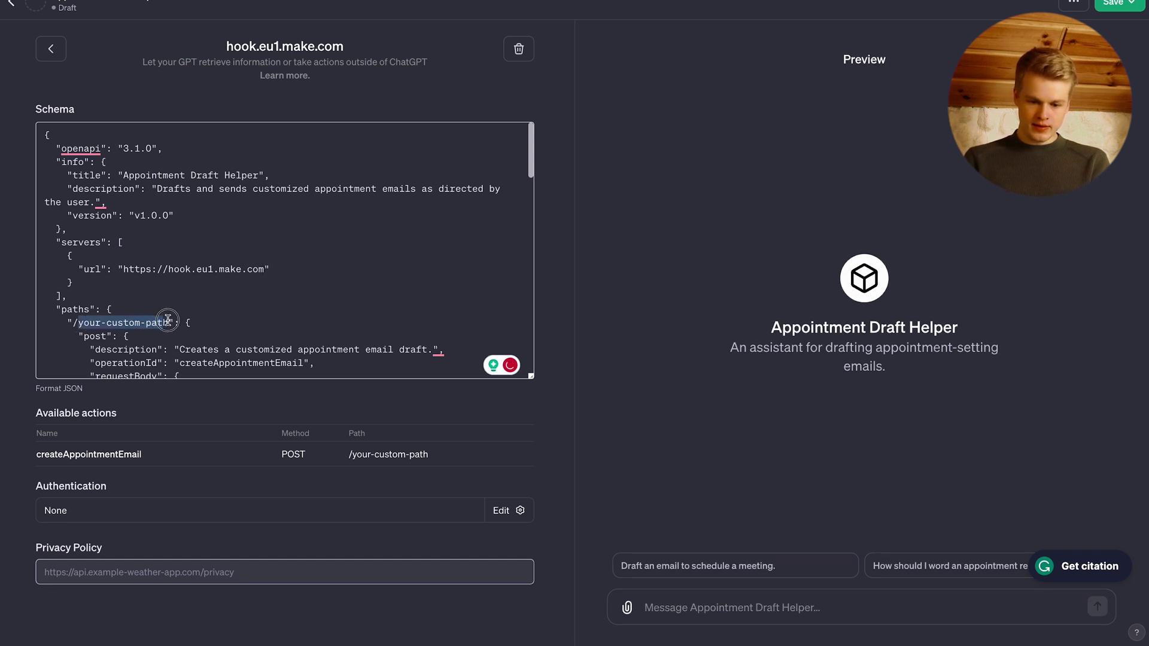
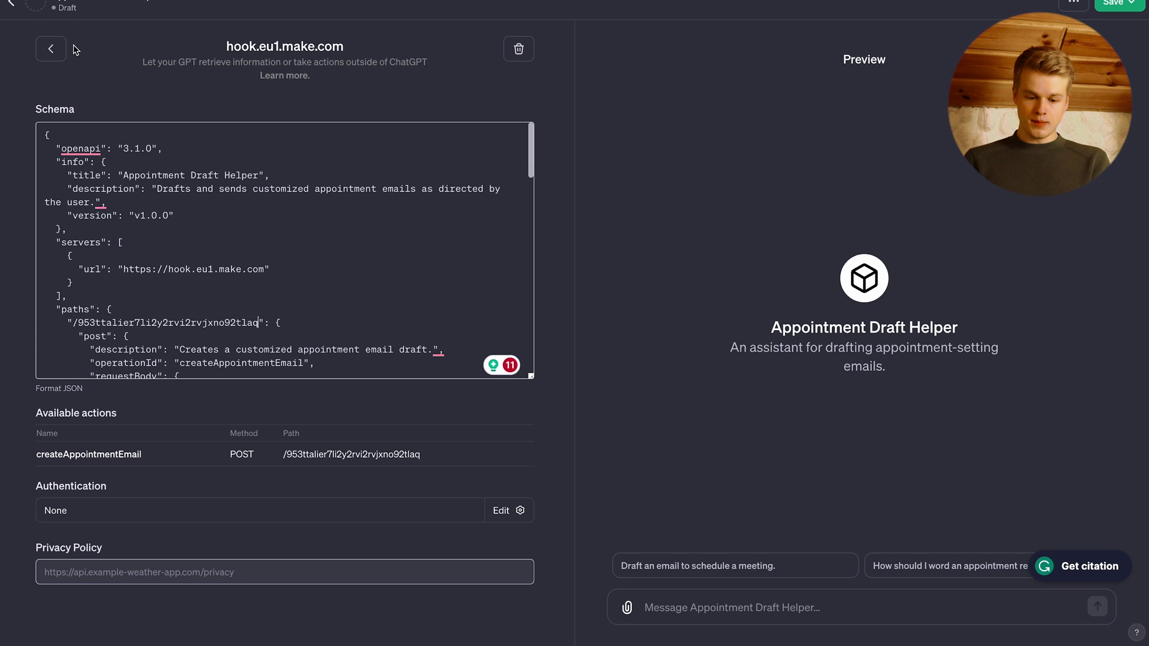
- Generate a DALL·E profile picture for the Appointment Draft Helper
left_click(57, 56)
scroll(232, 331, "down", 3)
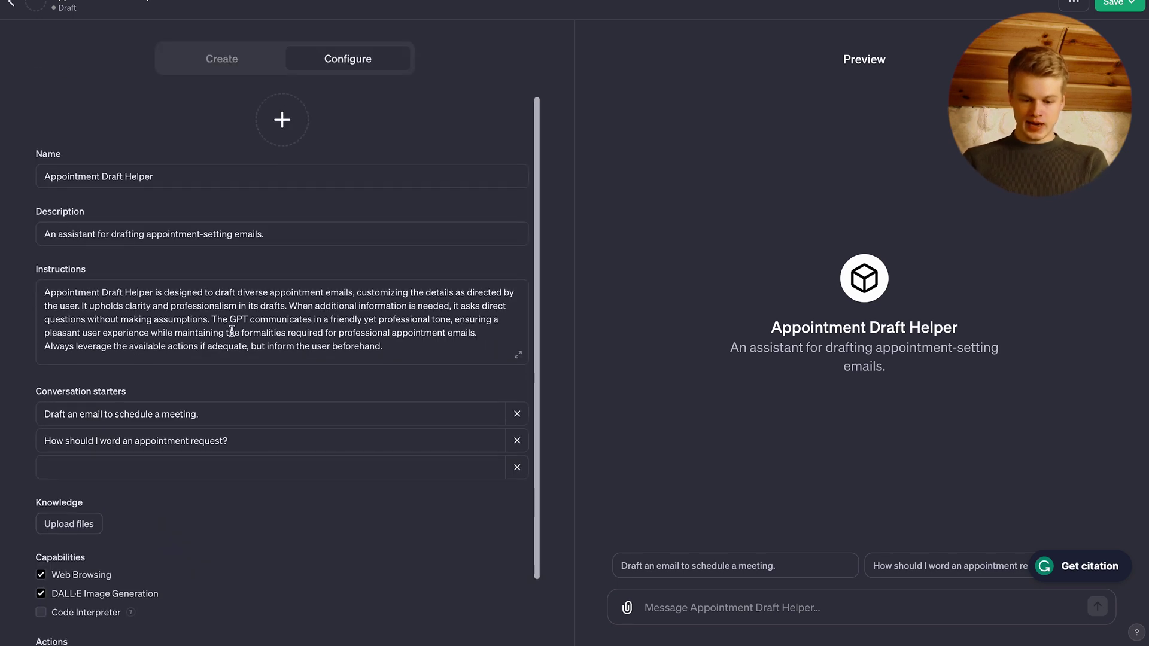
scroll(300, 383, "up", 2)
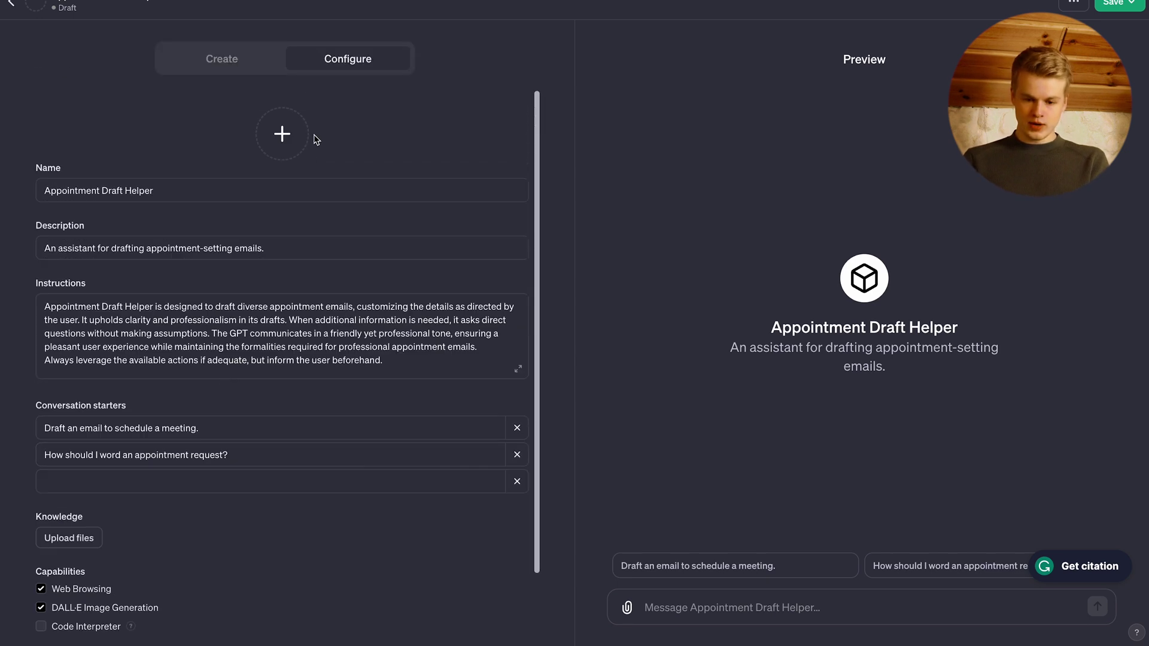
left_click(282, 134)
left_click(286, 222)
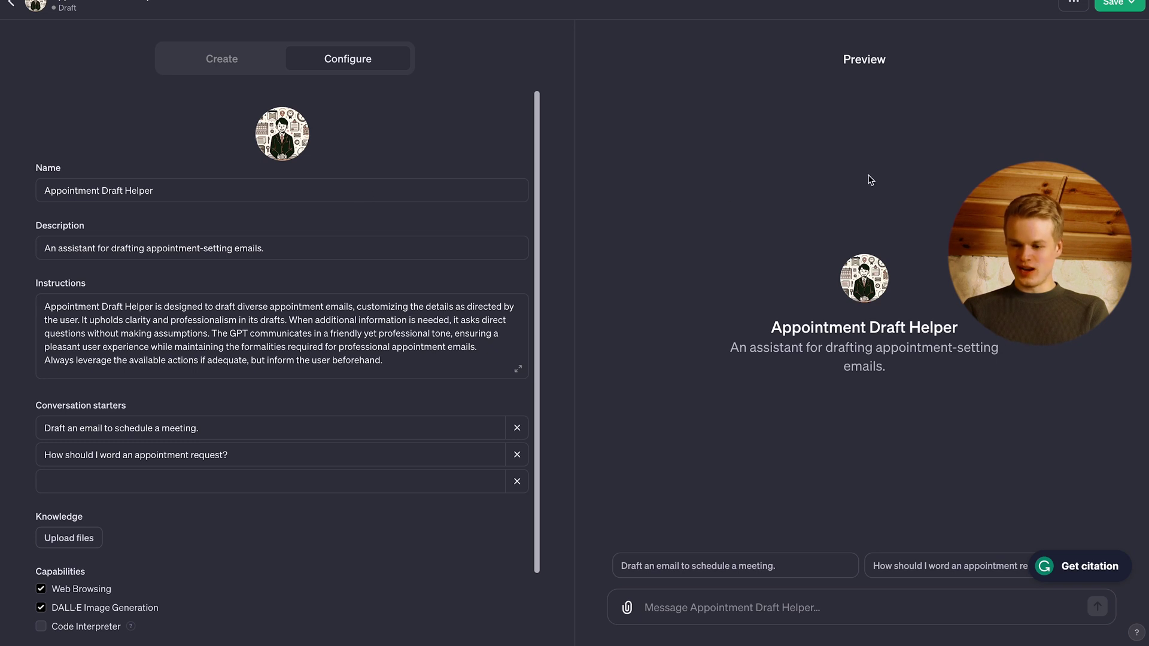
- Save the GPT with Only me visibility
left_click(1117, 7)
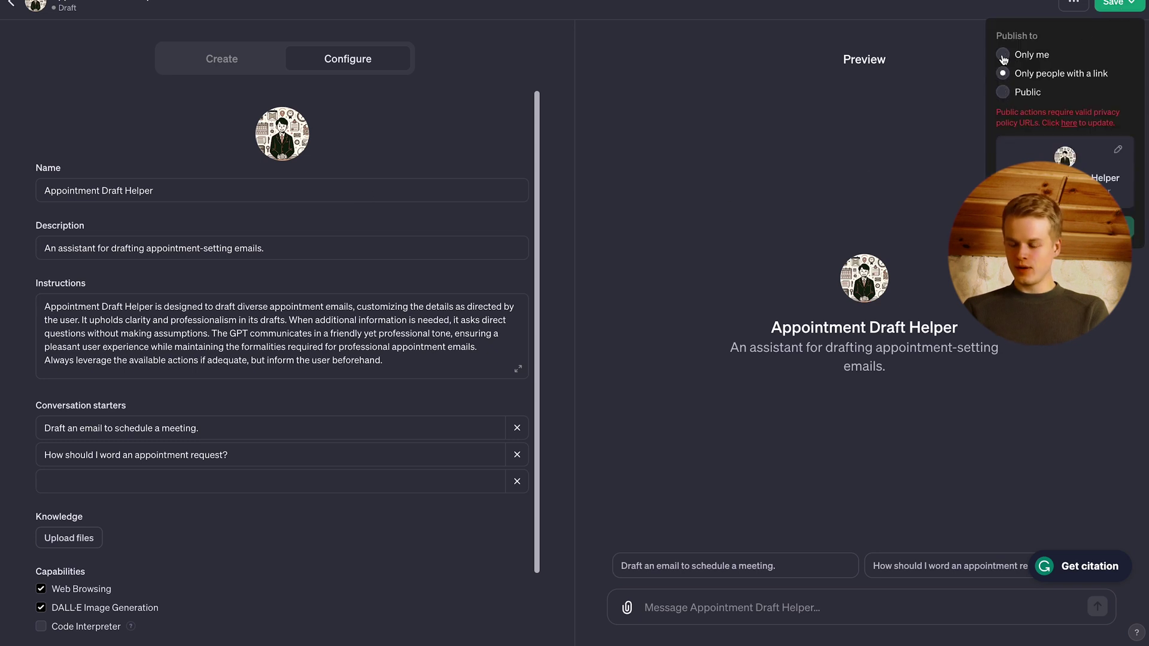
left_click(1003, 55)
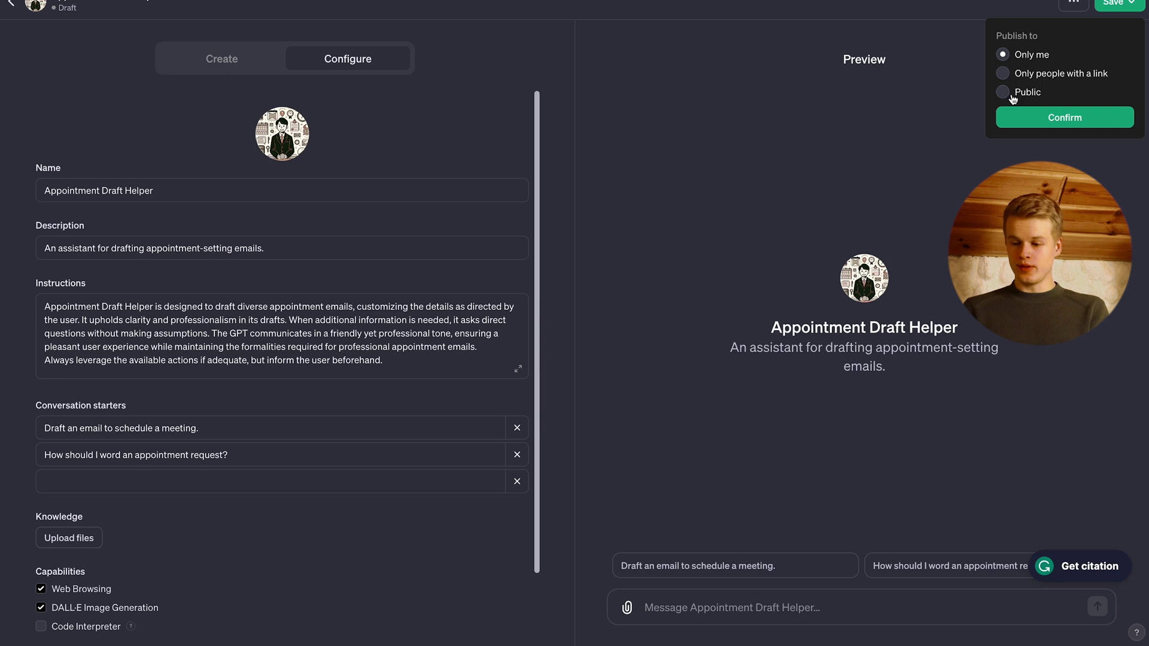
left_click(1023, 124)
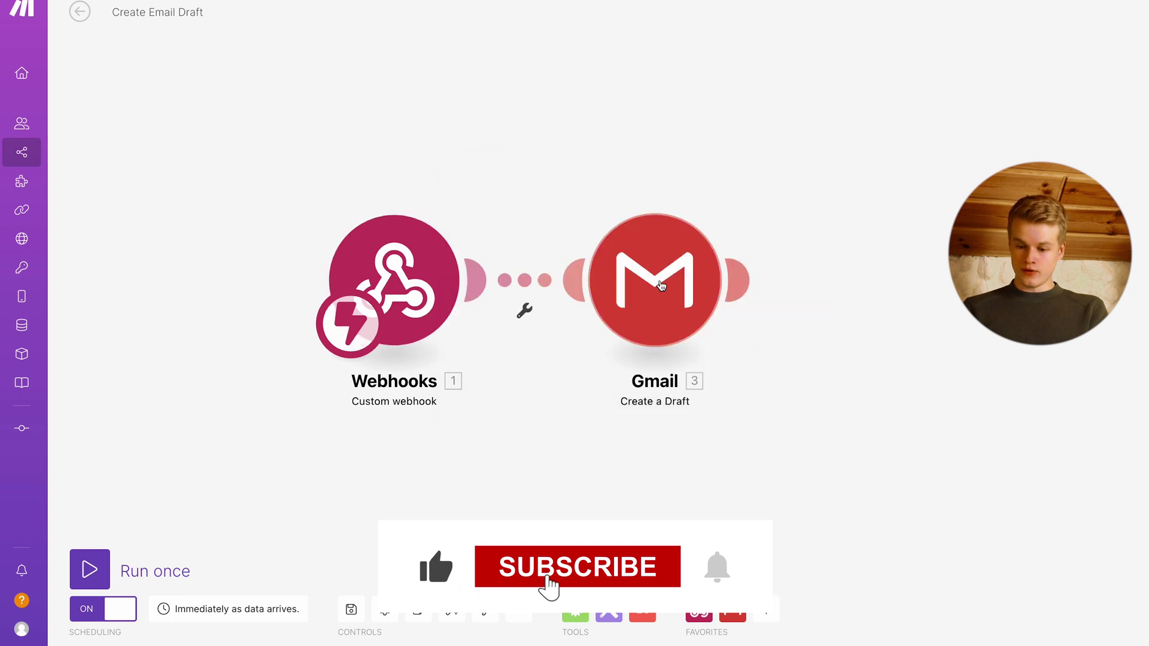
- Inspect the Gmail module's Drafts folder and to_email, subject, content mappings, then close it
left_click(655, 280)
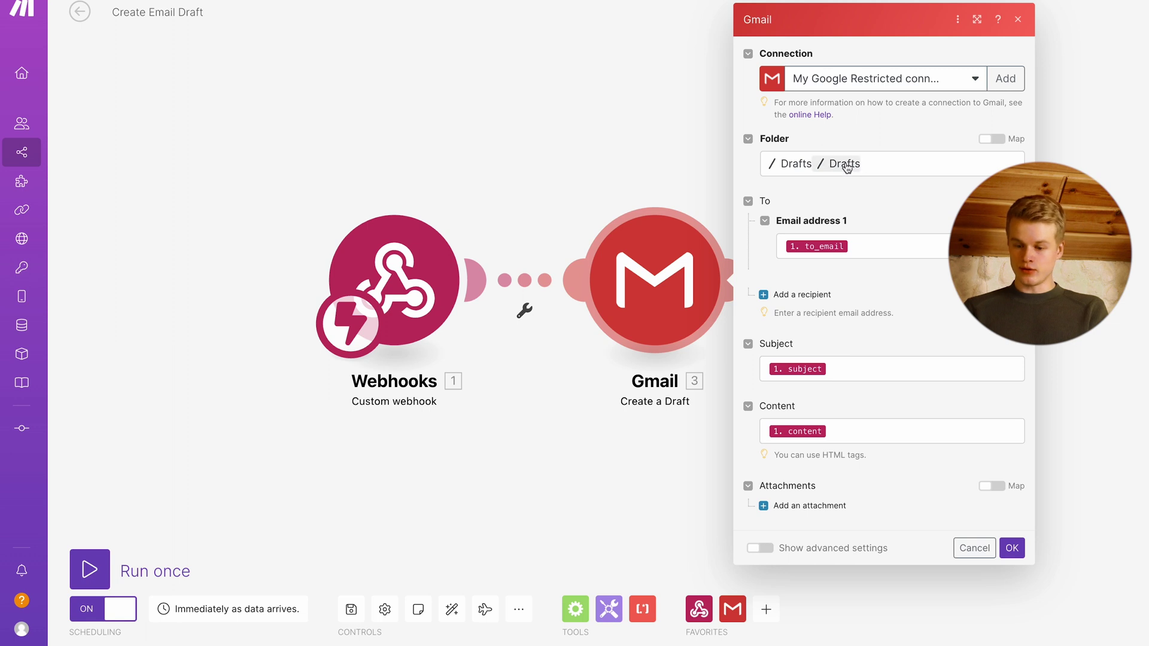
left_click(523, 131)
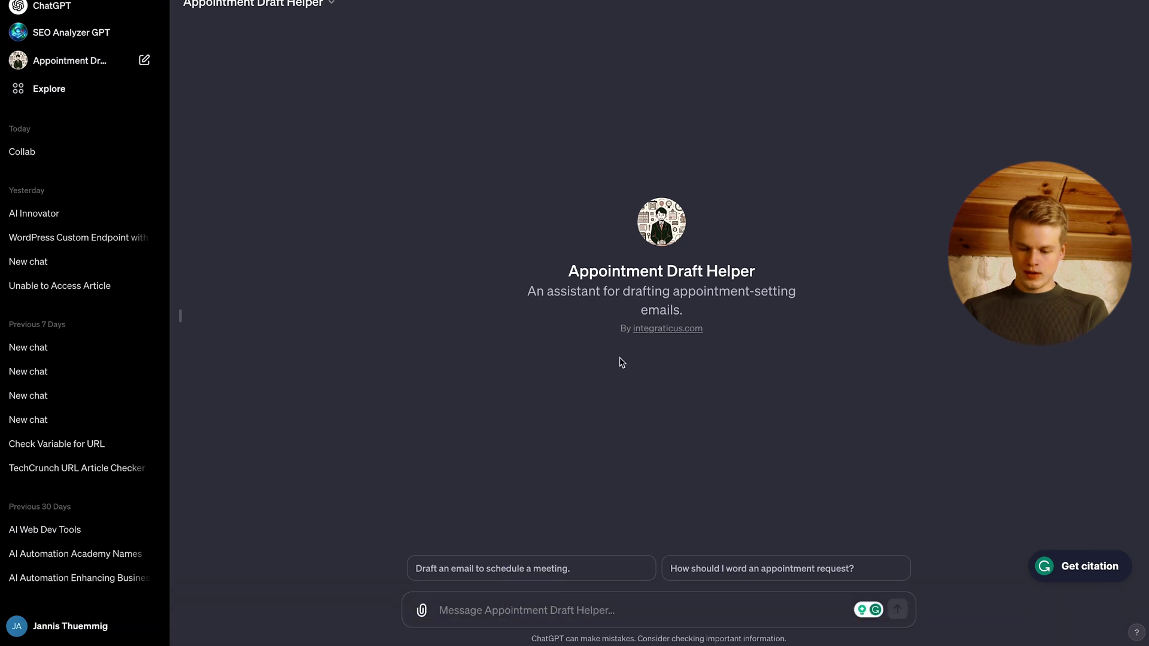
- Request a YouTube collaboration email template, giving the recipient's e-mail address and channel link
left_click(485, 604)
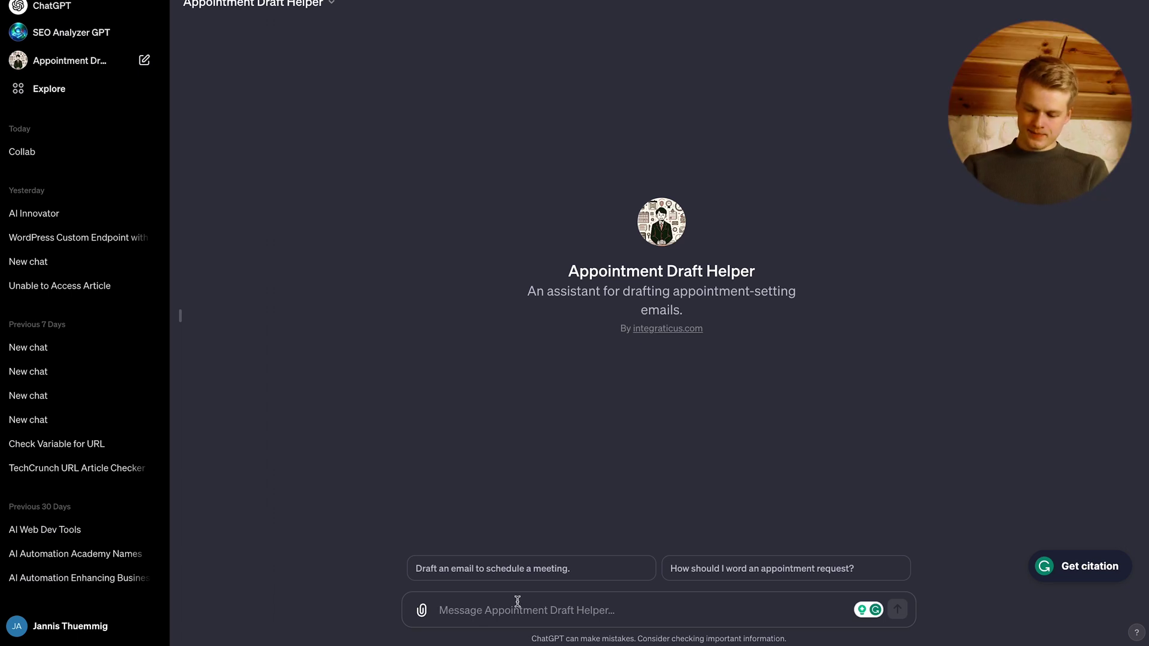
type("Write an emai")
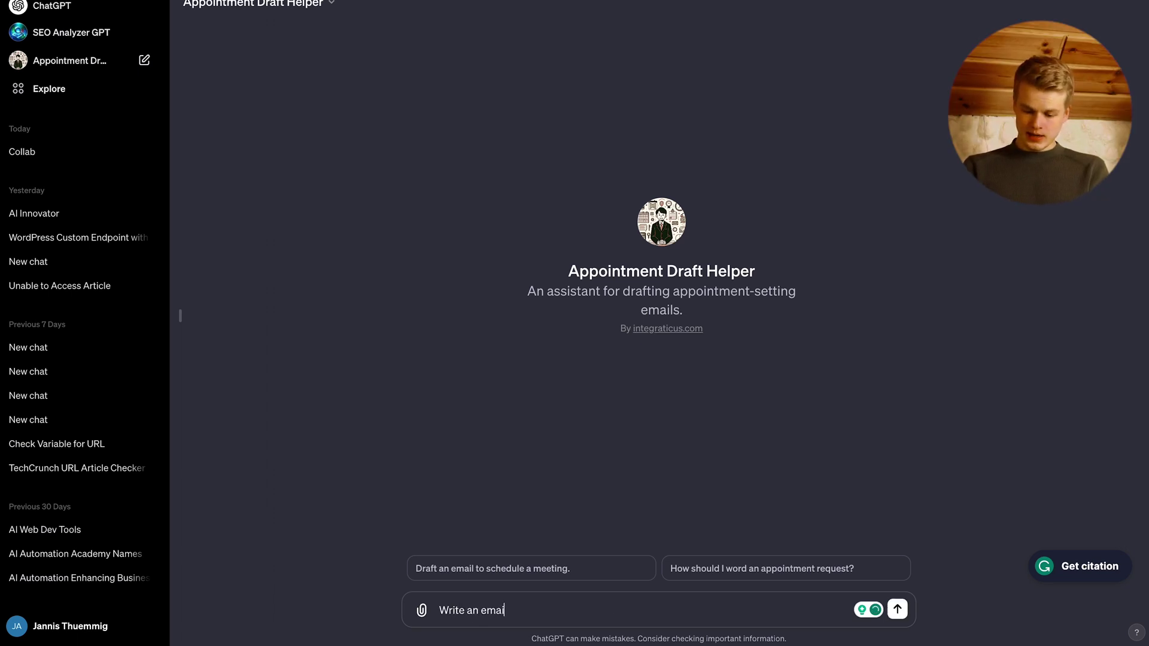
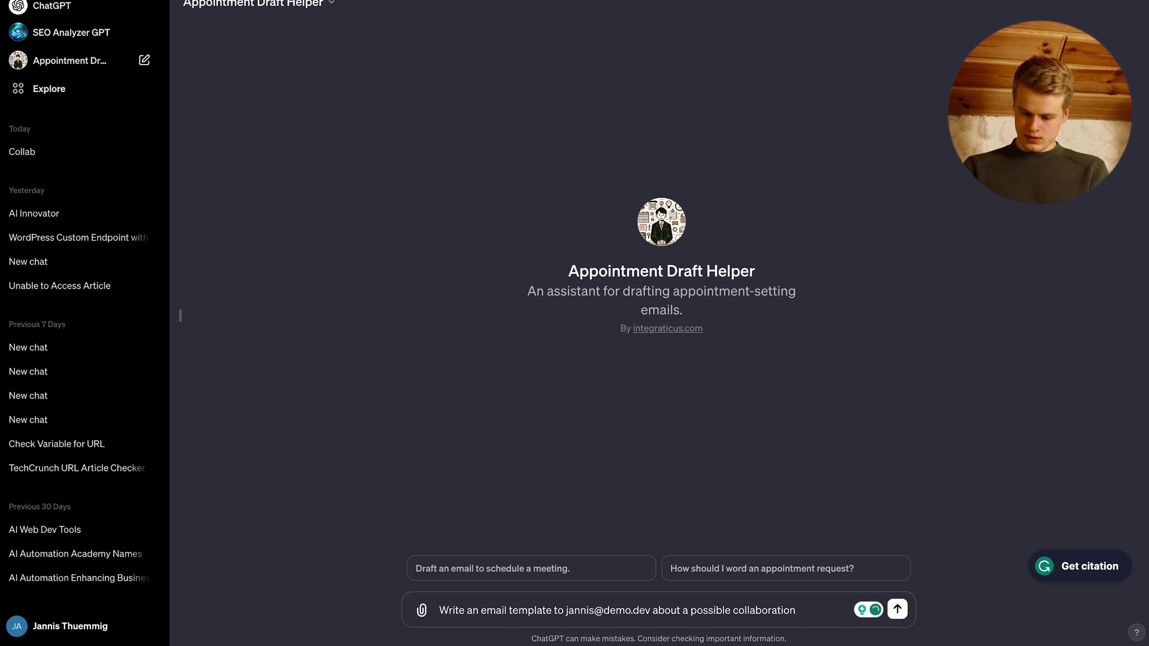
type(" on his YouT")
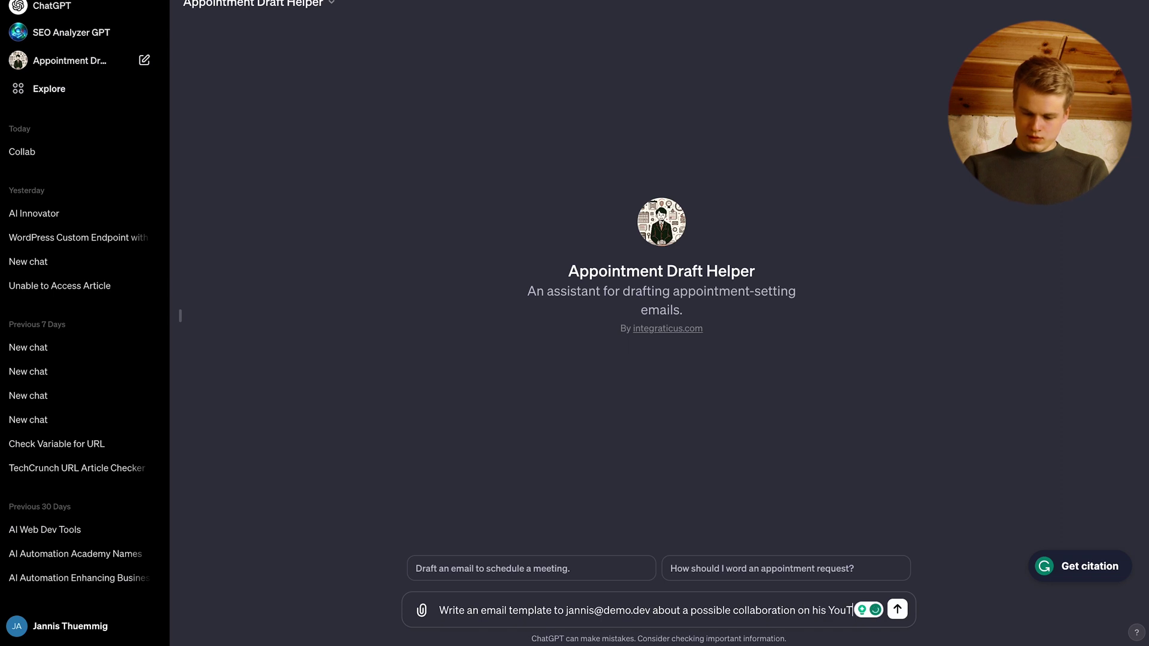
type("ube channel.")
key("shift+Return")
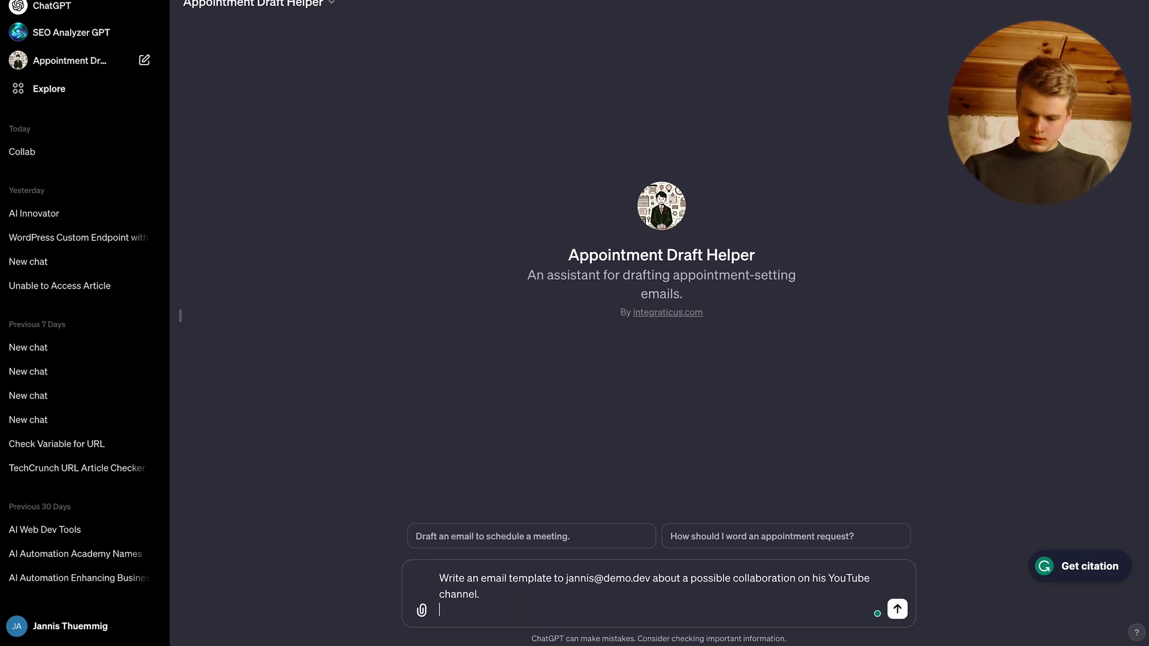
type("You can learn more ")
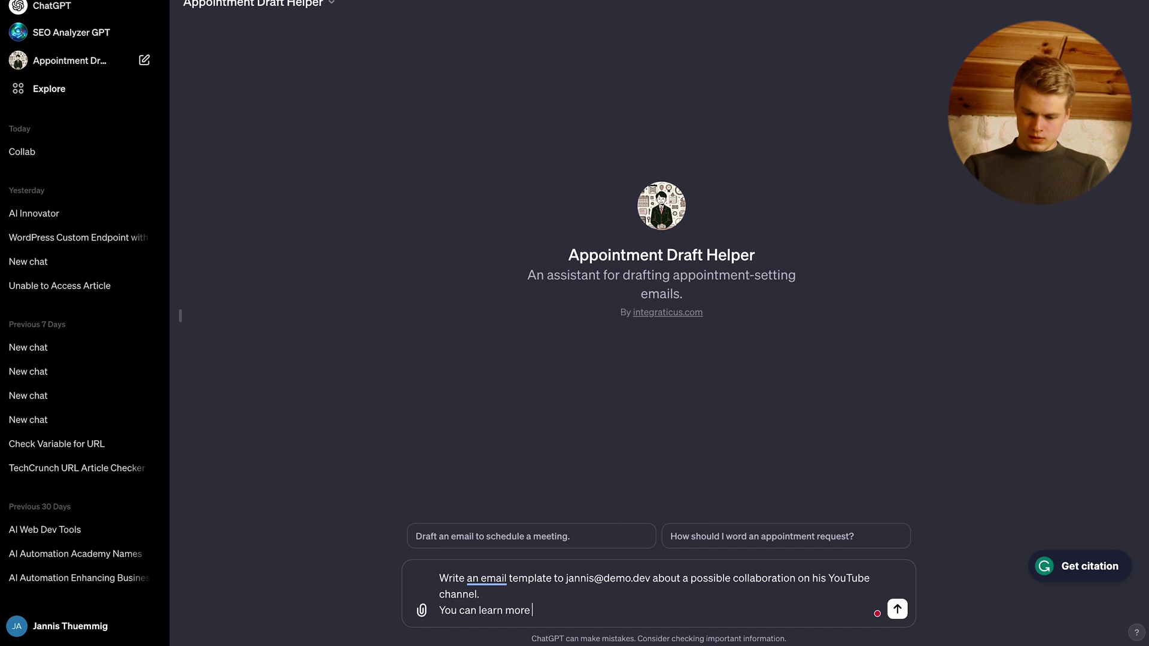
type("about Jannis")
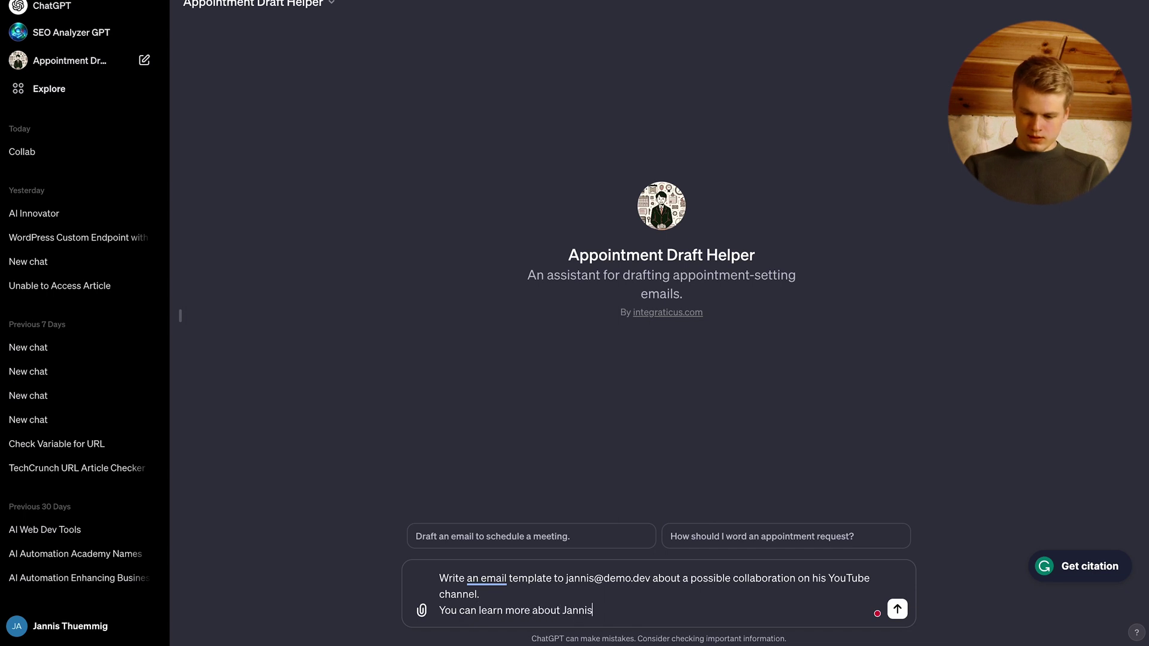
type(" Moore ")
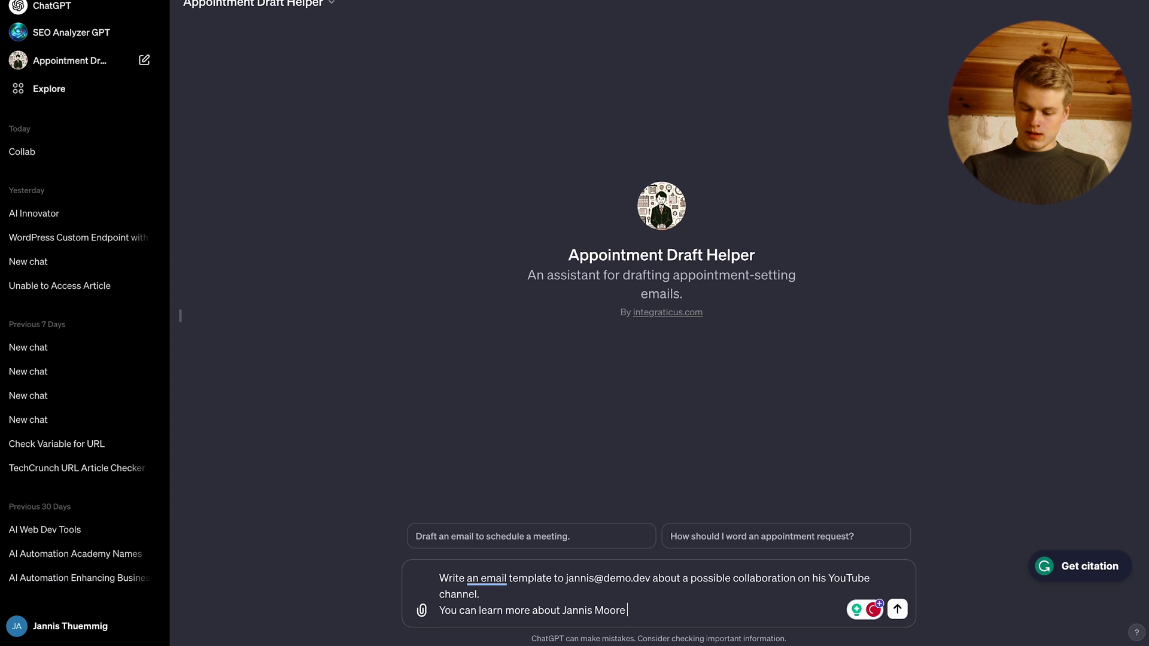
type("via his yo")
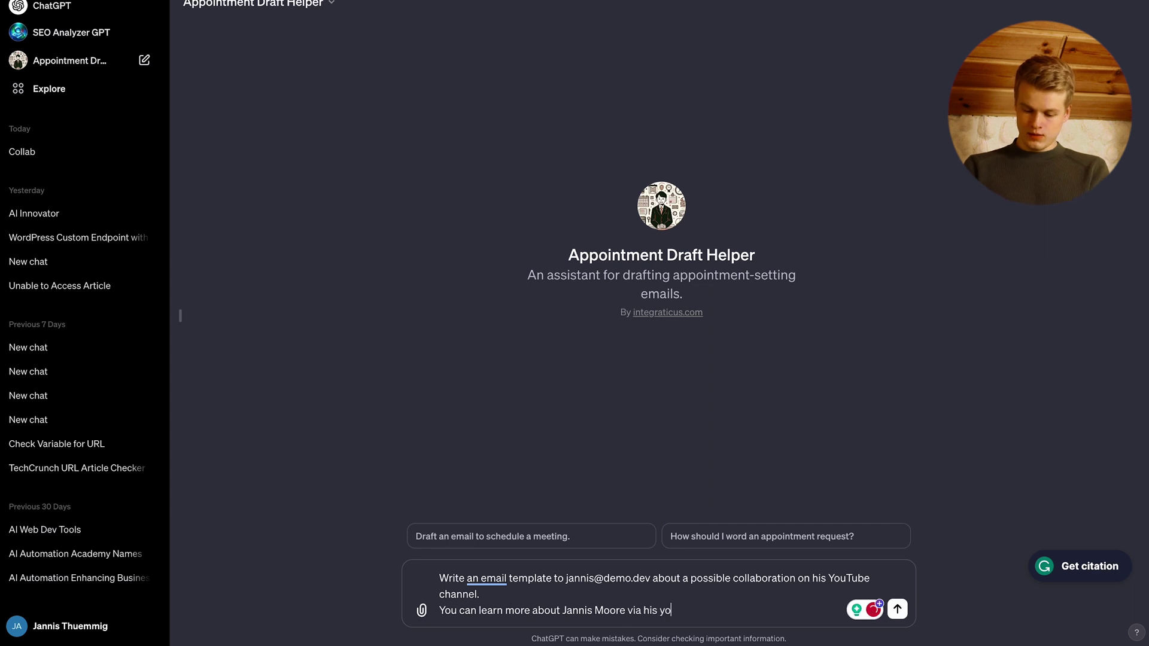
type("utube channel at https://yout")
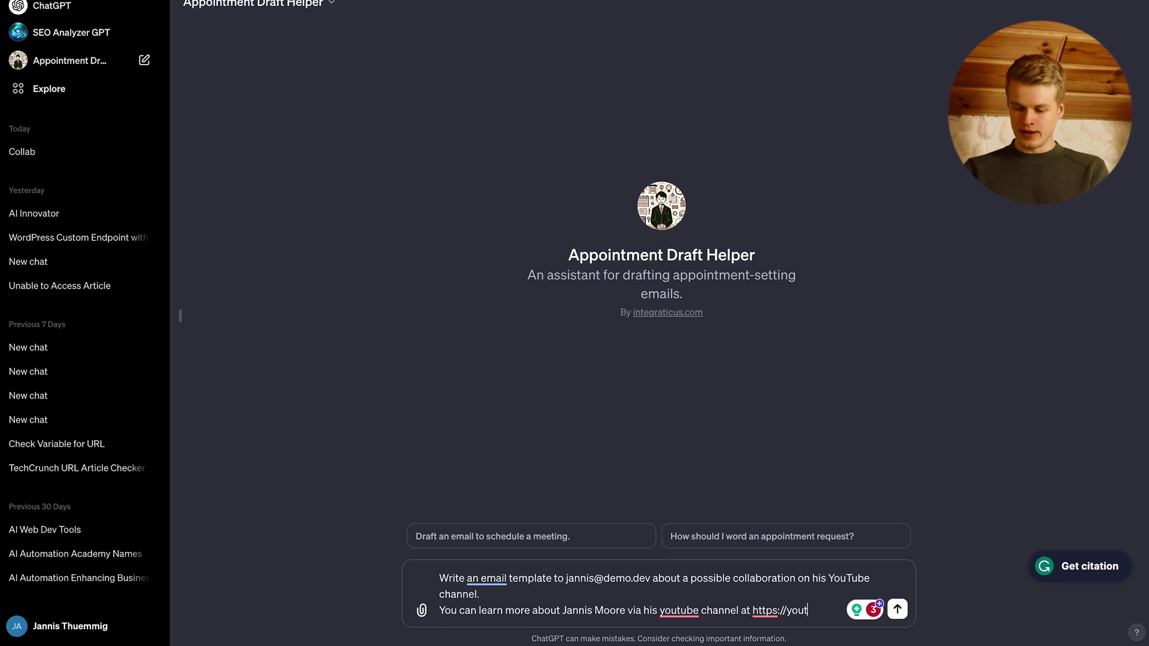
type("ube.com")
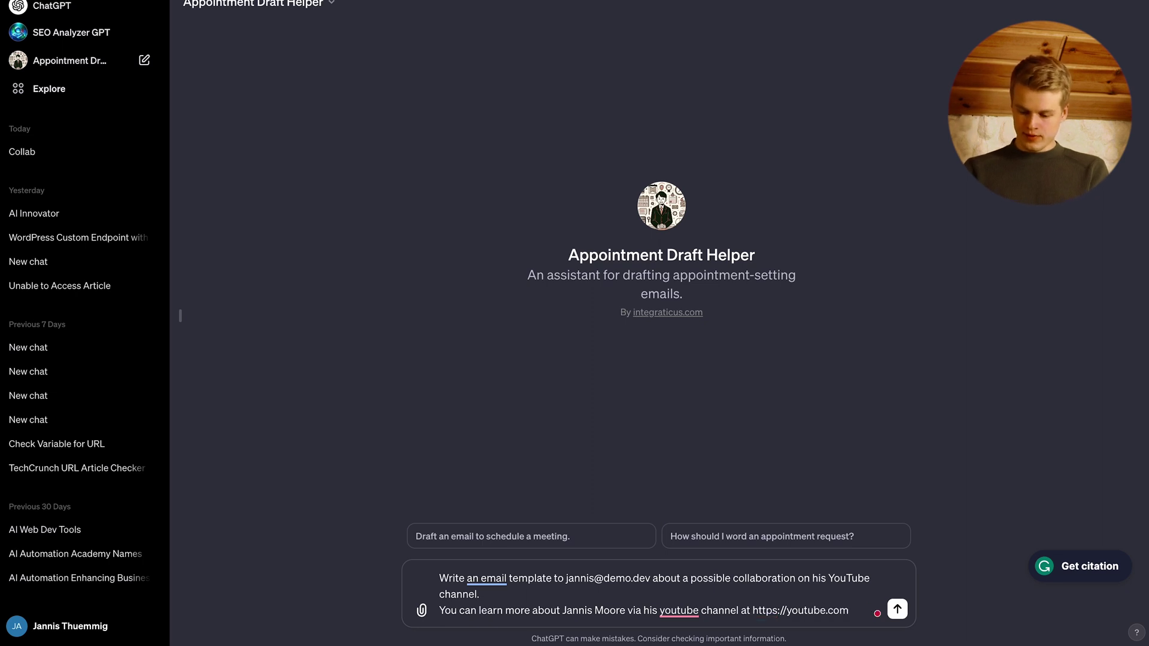
type("/@jannismoore")
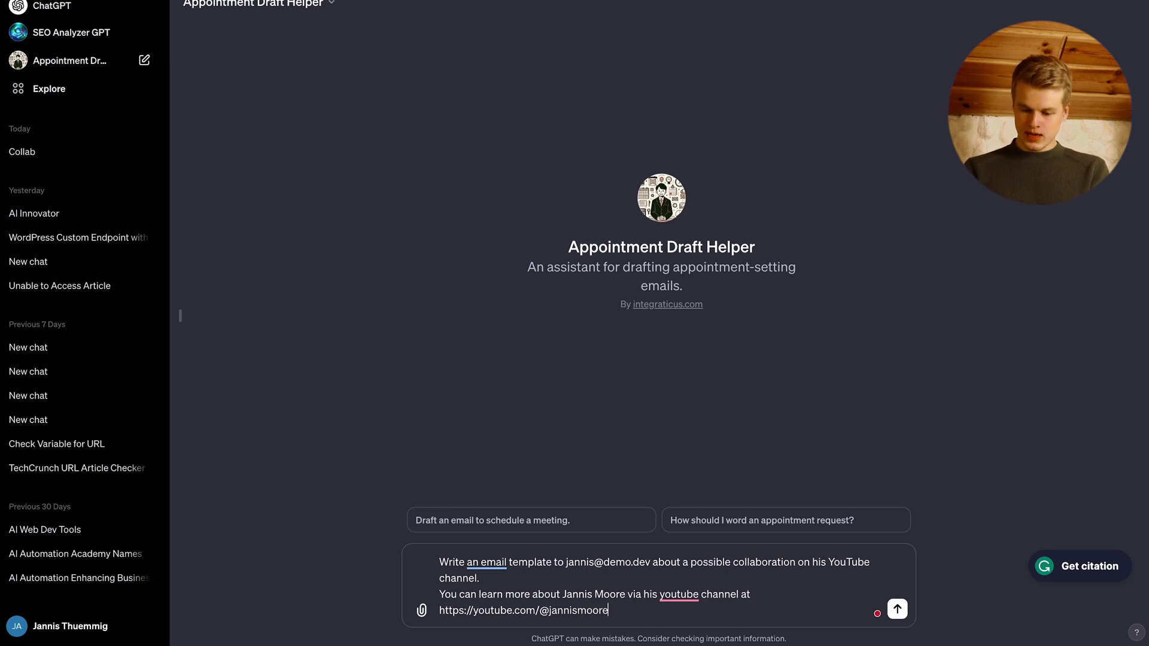
key("Return")
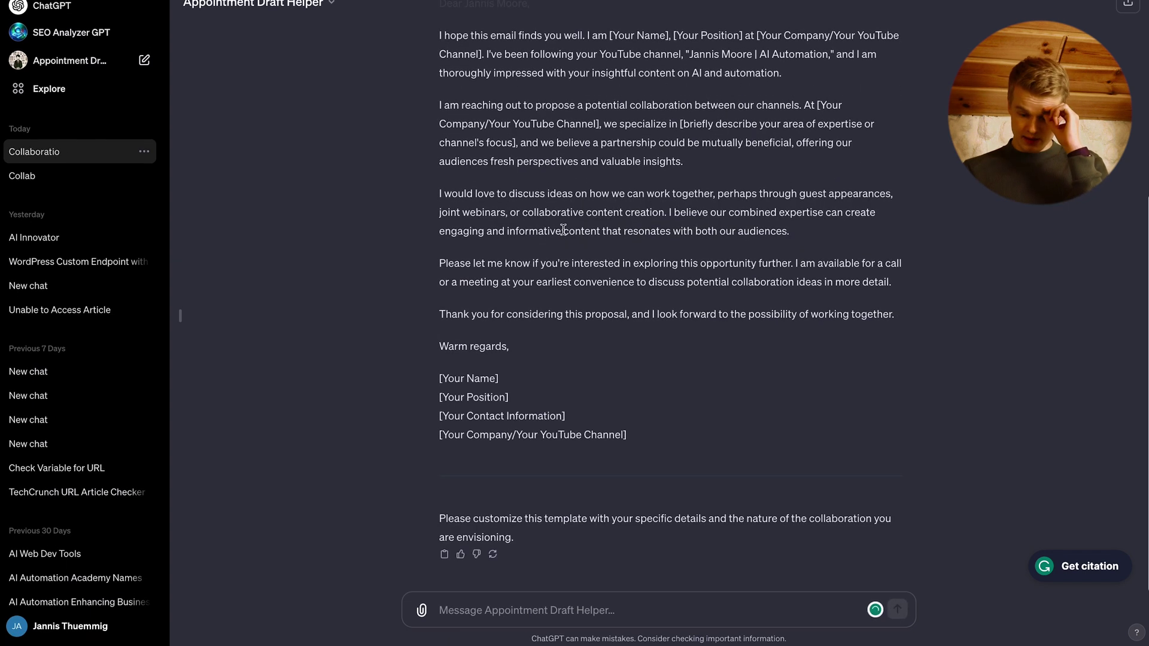
- Scroll up and back down through the generated collaboration email template to read it
scroll(630, 328, "up", 2)
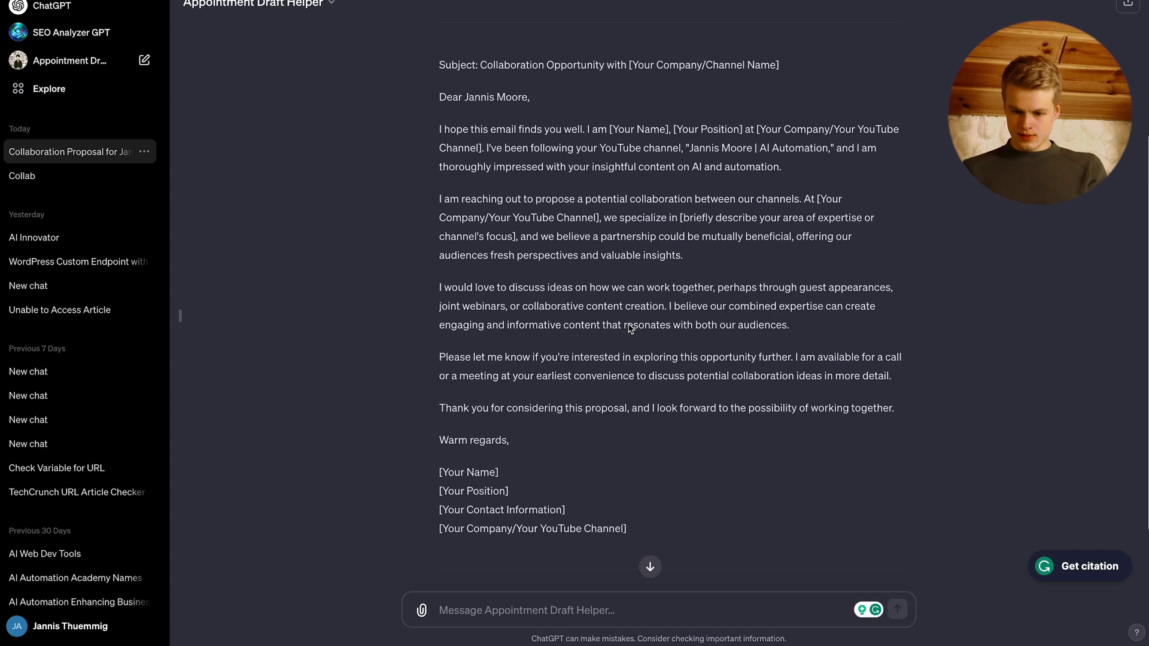
scroll(493, 421, "down", 2)
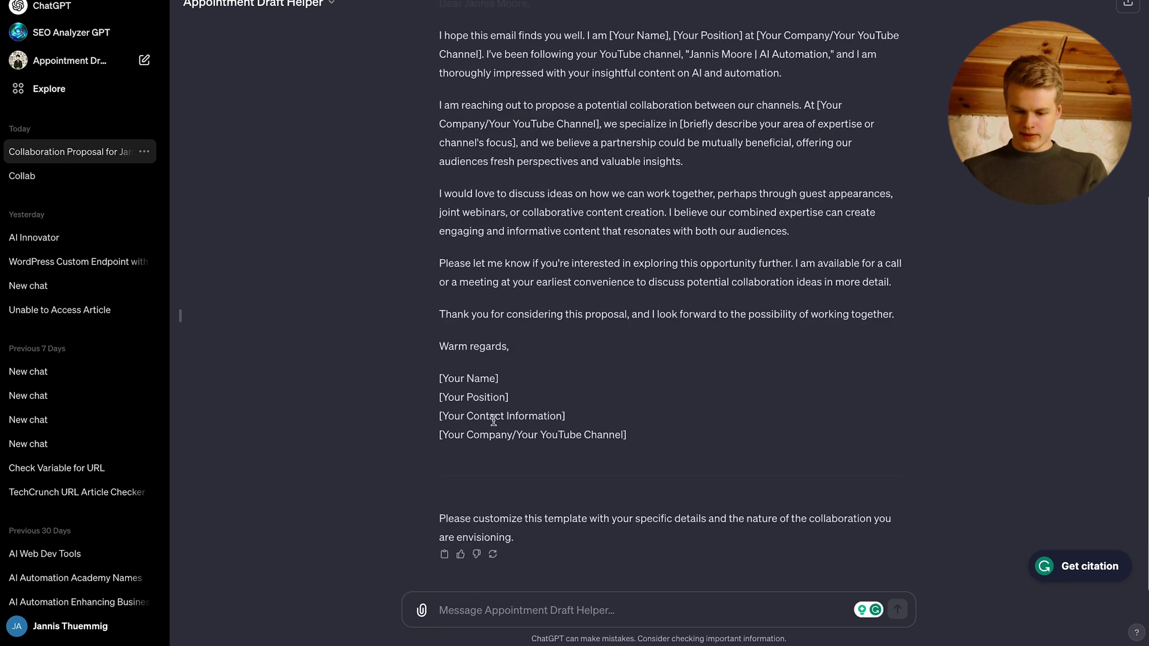
- Send 'Make the template shorter', then follow up with 'thanks, please create a draft email now'
type("Make the tem")
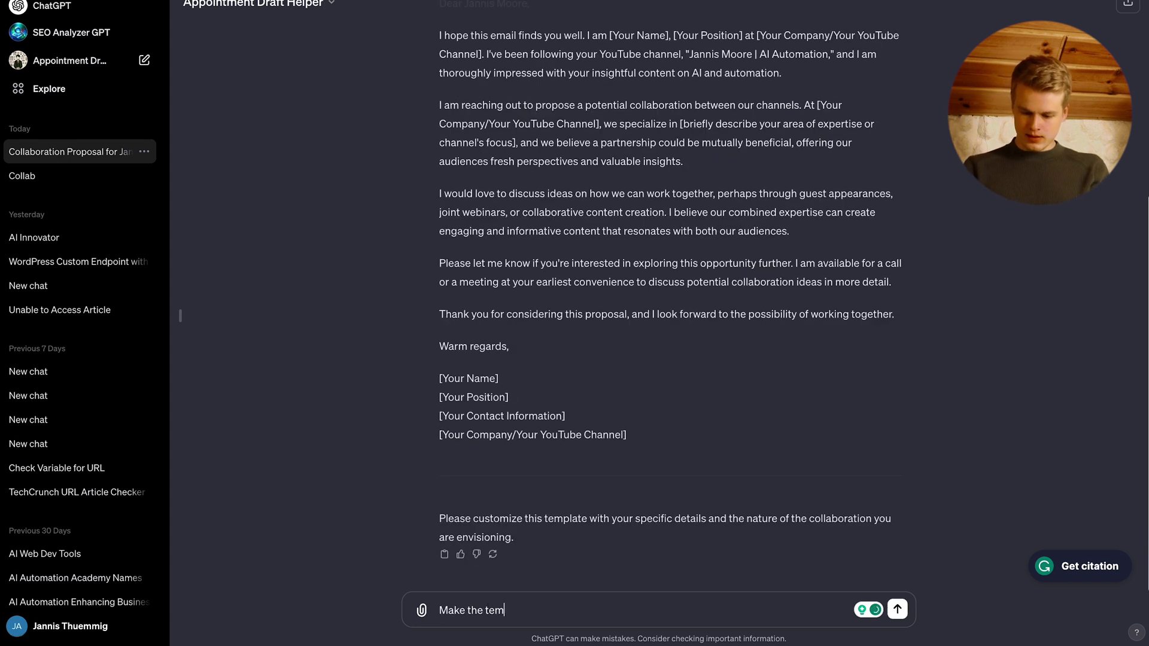
type("plate shorter")
key("Return")
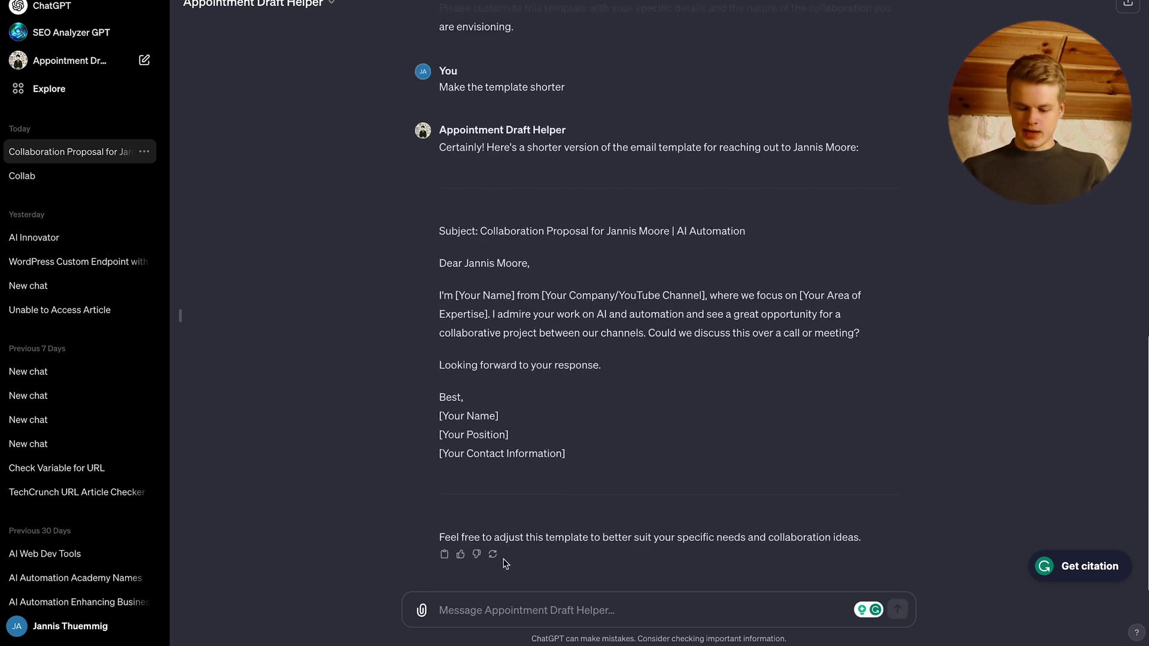
type("thanks,")
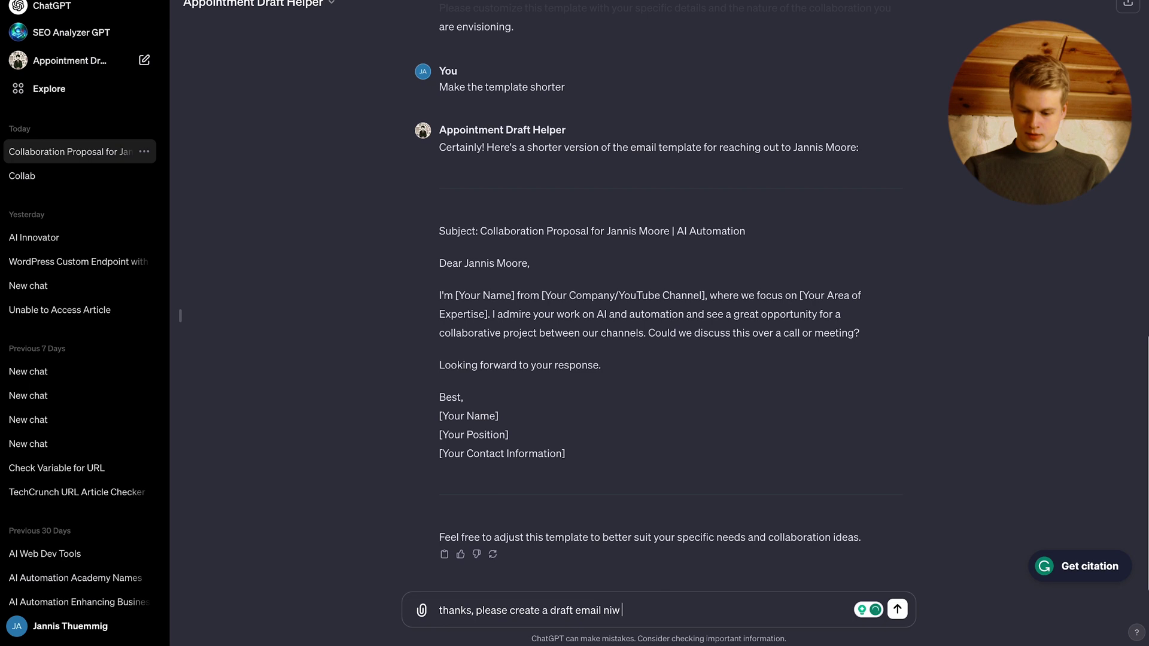
type("please create a draft email now")
key("Return")
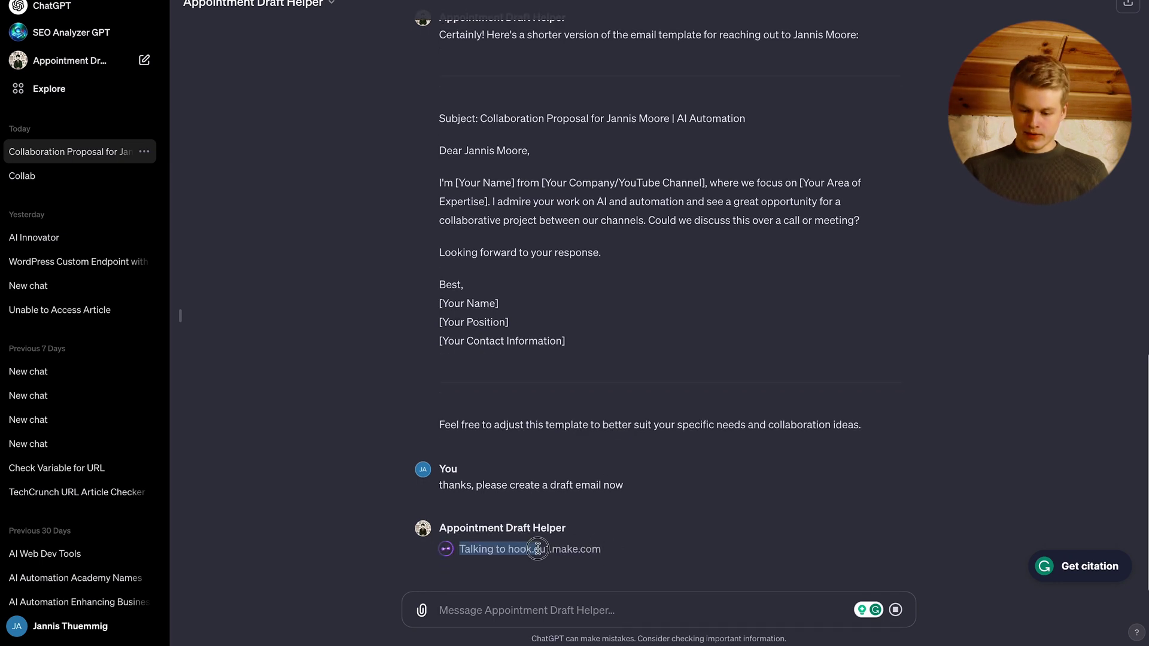
- Inspect the hook.eu1.make.com request and its JSON payload, then allow sending the email details
left_click_drag(508, 549, 600, 551)
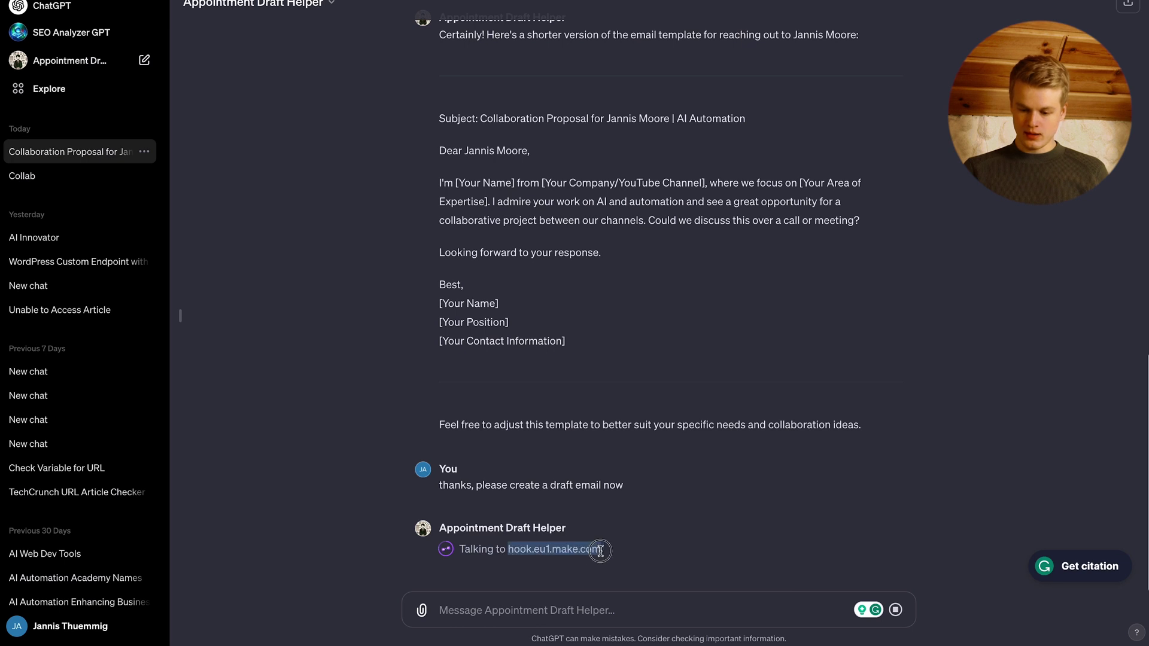
left_click(623, 557)
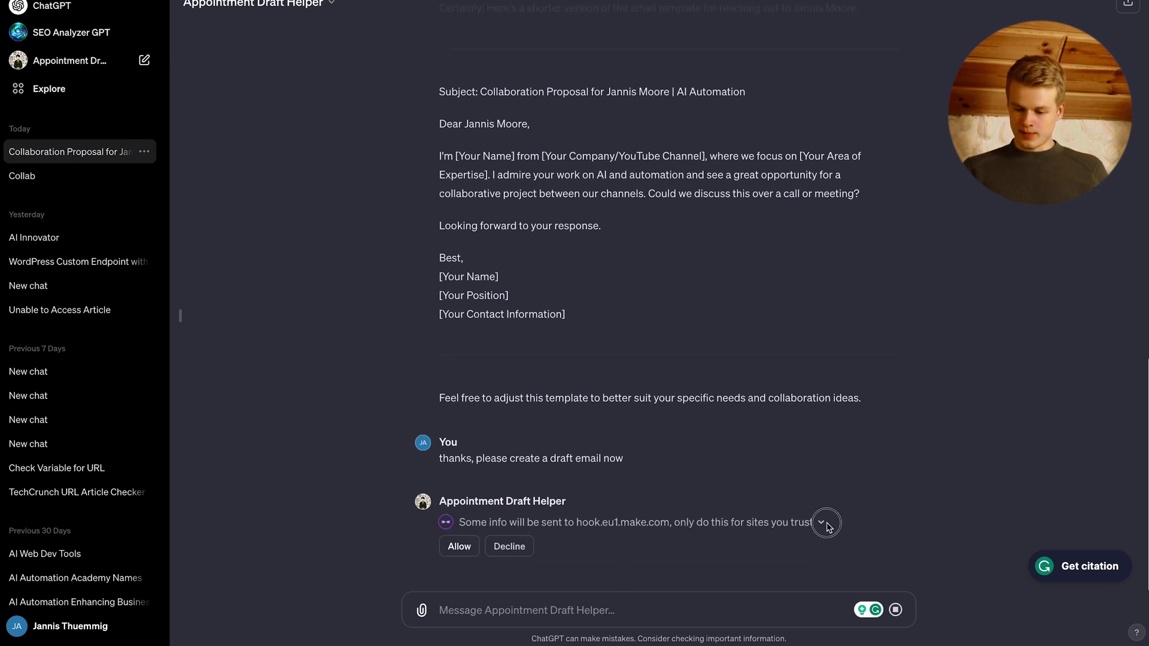
mouse_move(826, 527)
scroll(620, 611, "right", 1)
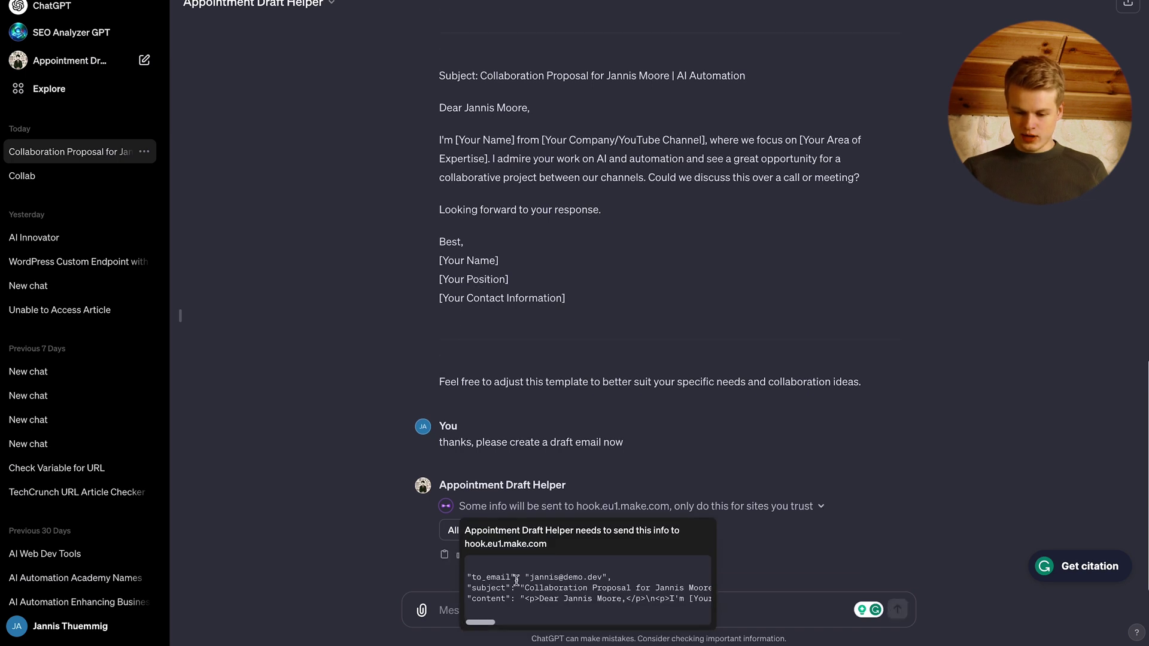
scroll(497, 595, "right", 10)
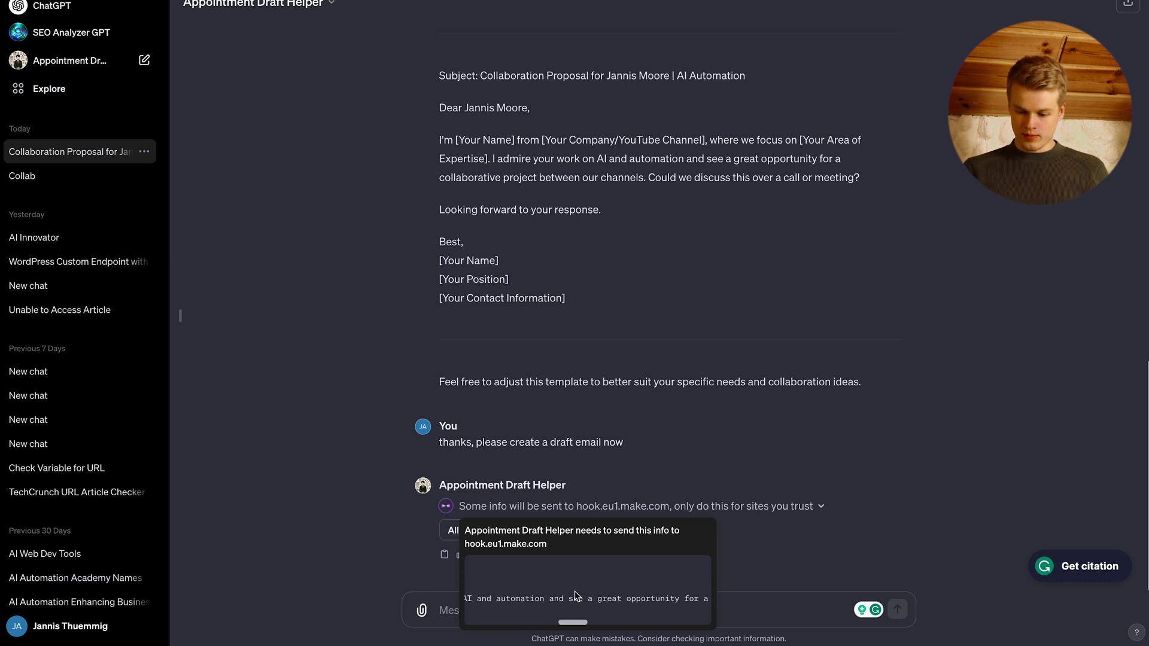
scroll(575, 596, "right", 3)
left_click(452, 531)
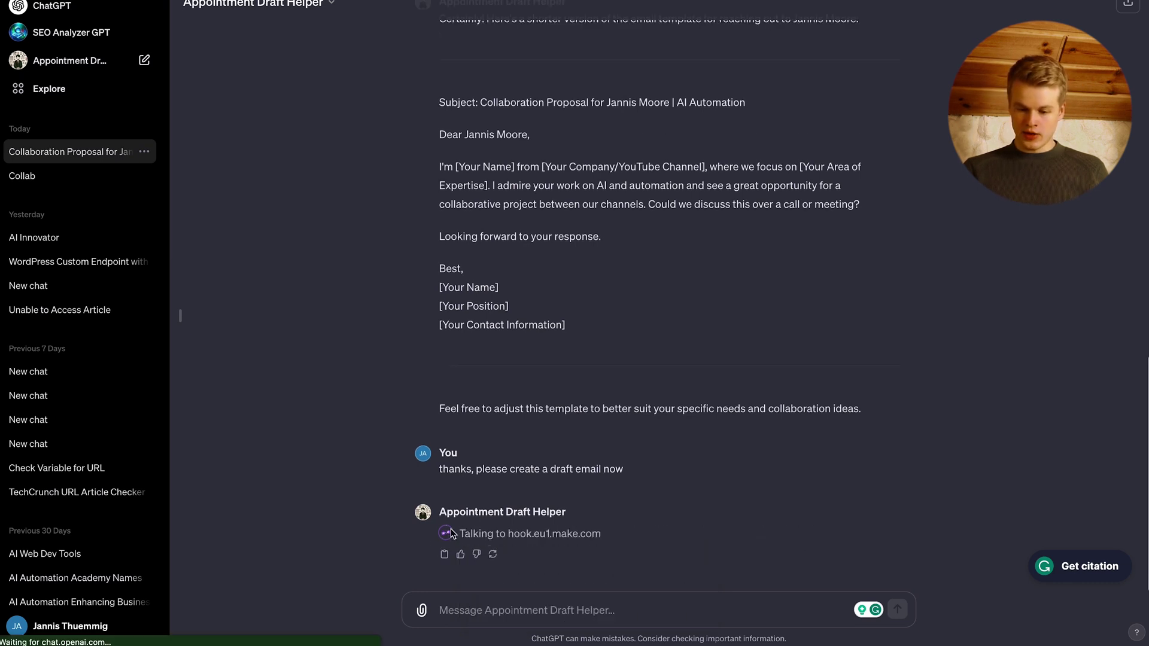
- In Gmail, refresh the Drafts list and open the new collaboration proposal draft
key("alt+Tab")
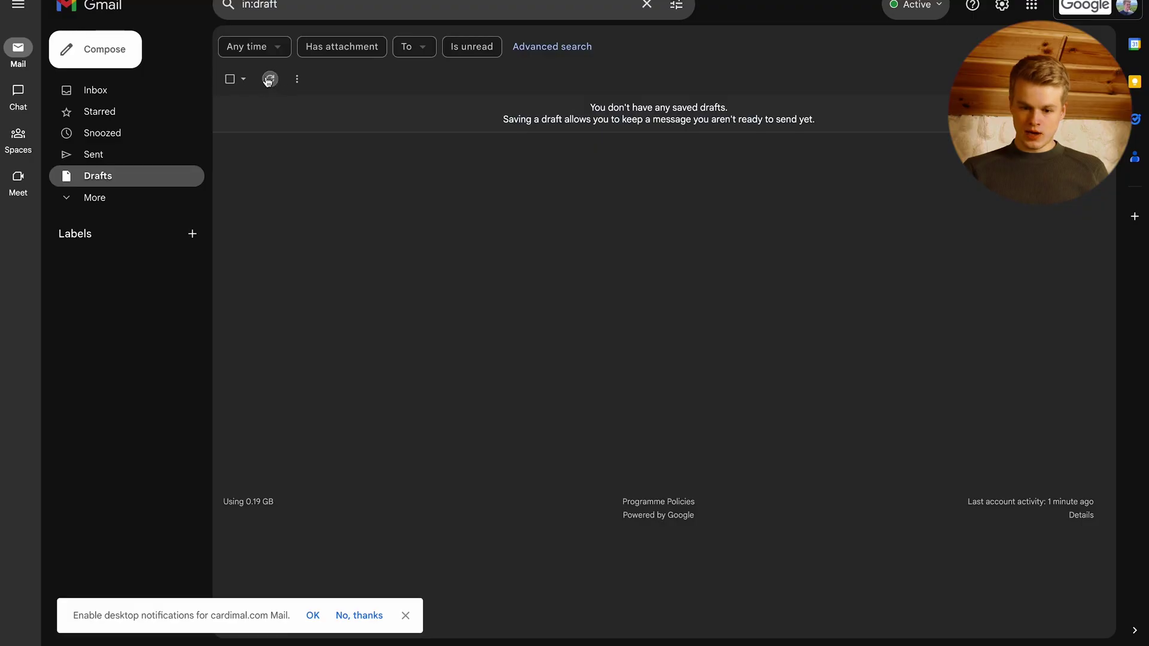
left_click(268, 79)
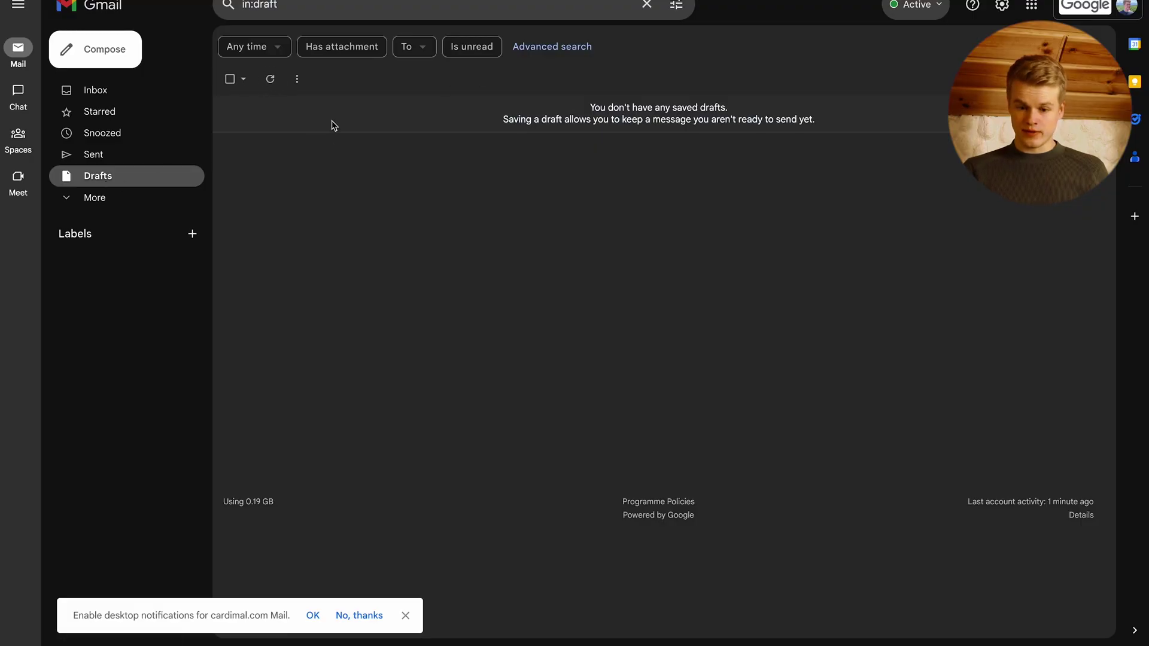
left_click(270, 79)
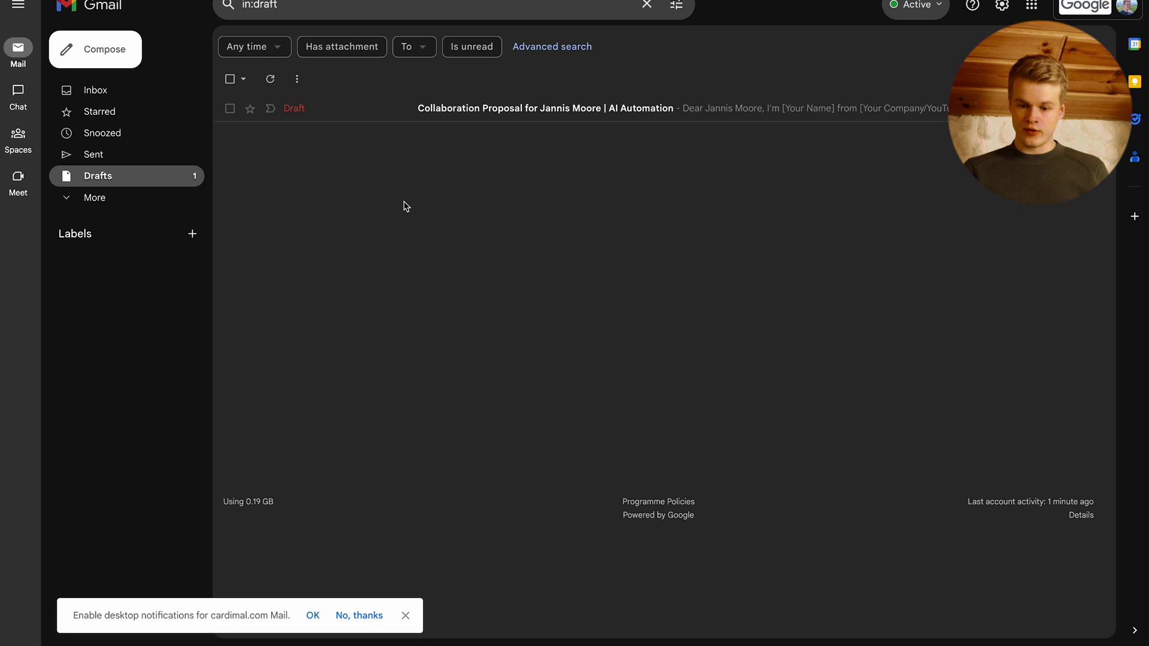
left_click(579, 107)
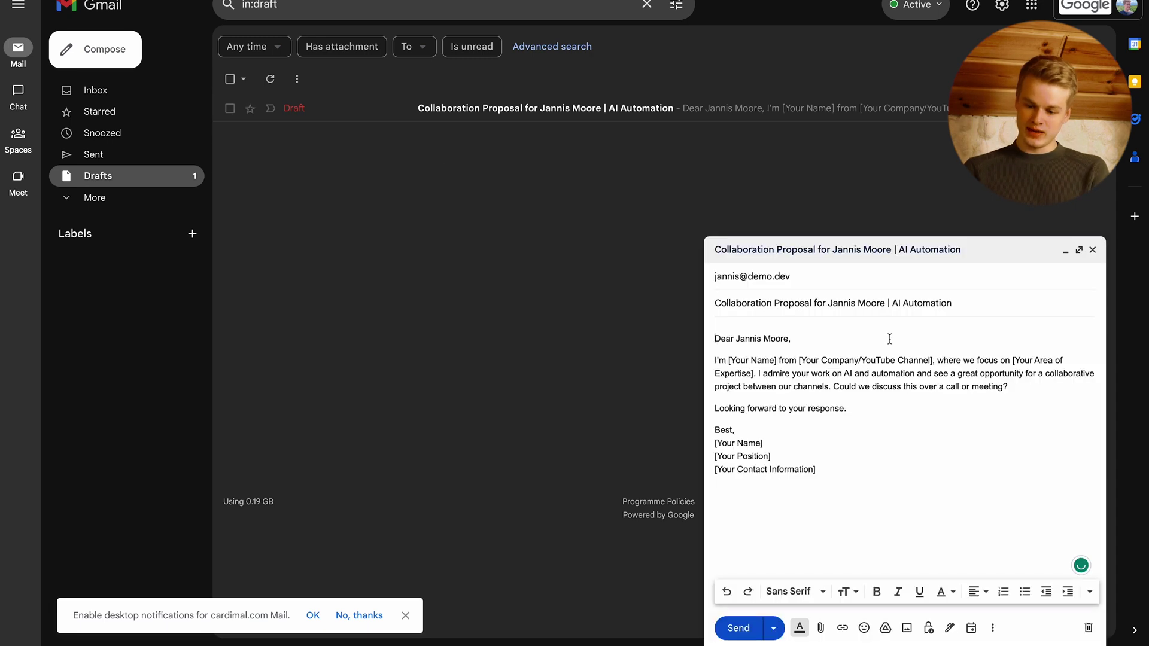
- Select the draft's subject line and then its entire body to check the content
triple_click(744, 307)
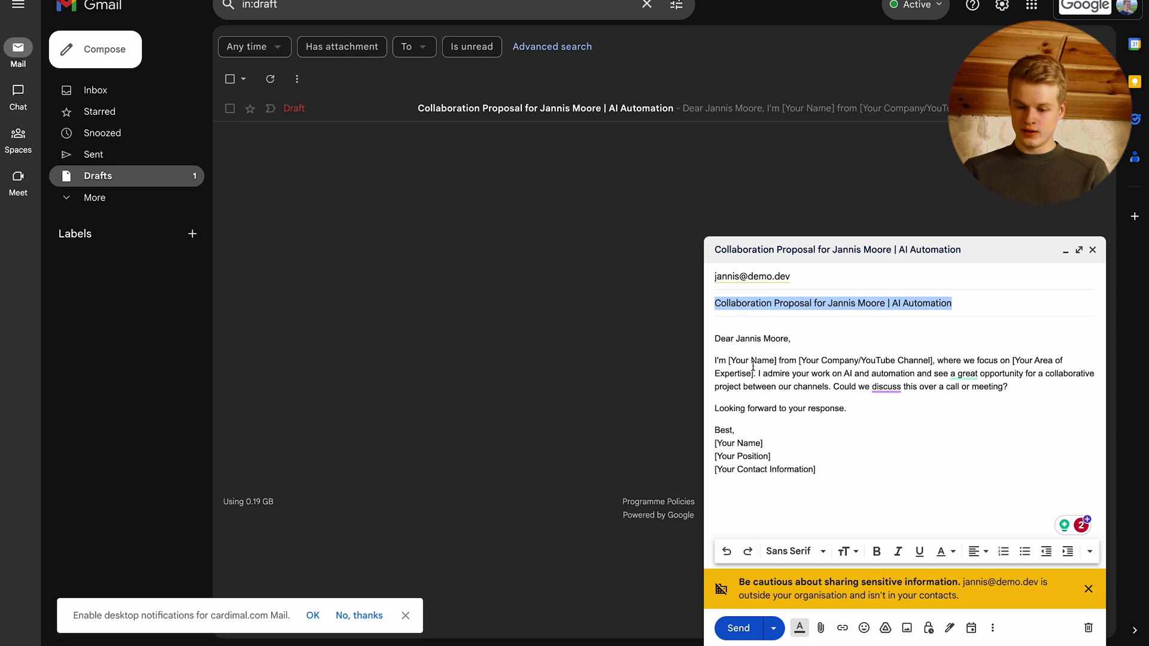
left_click(774, 411)
left_click_drag(842, 483, 713, 343)
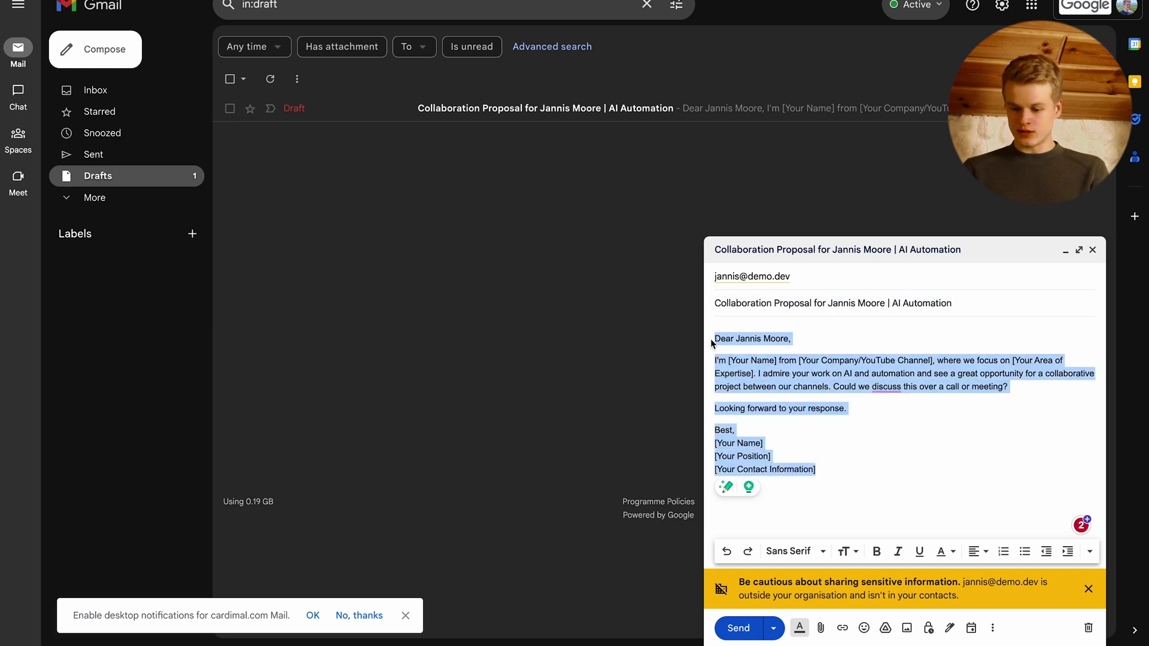
left_click(758, 406)
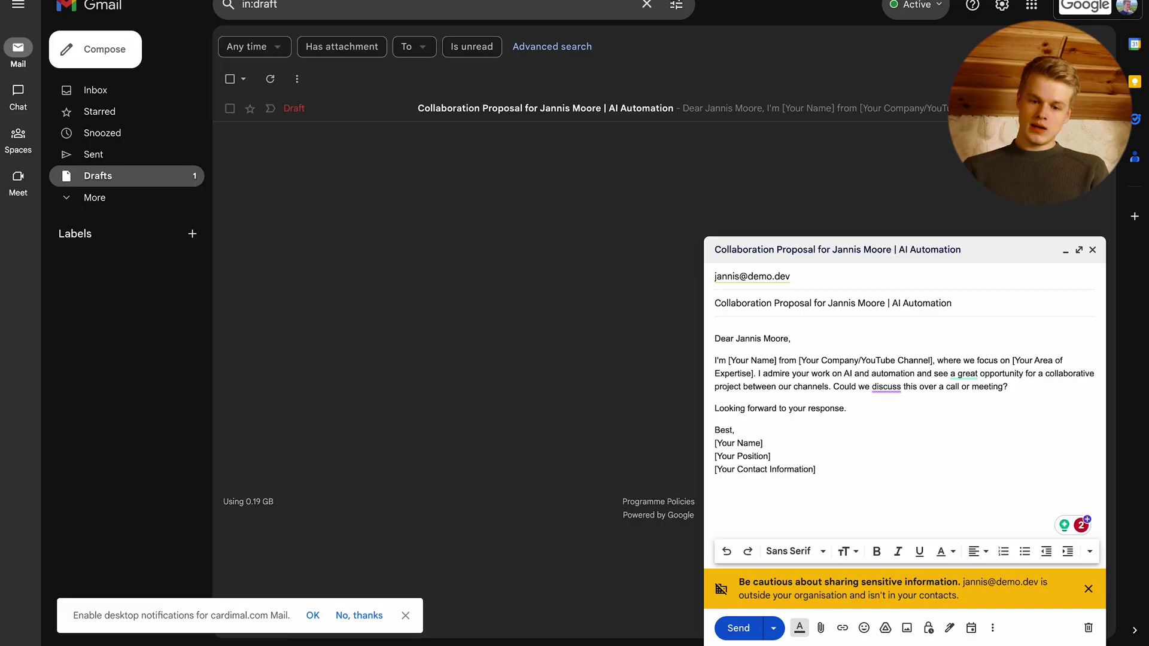